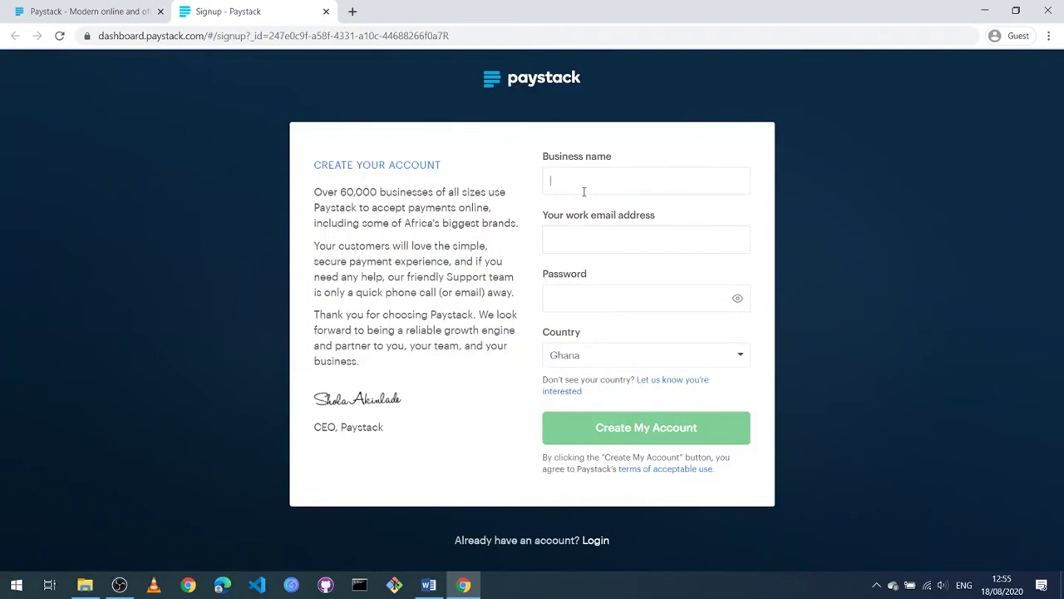
Enter Algrey as the business name, correcting the typos
{"action": "left_click", "coordinate": [583, 191]}
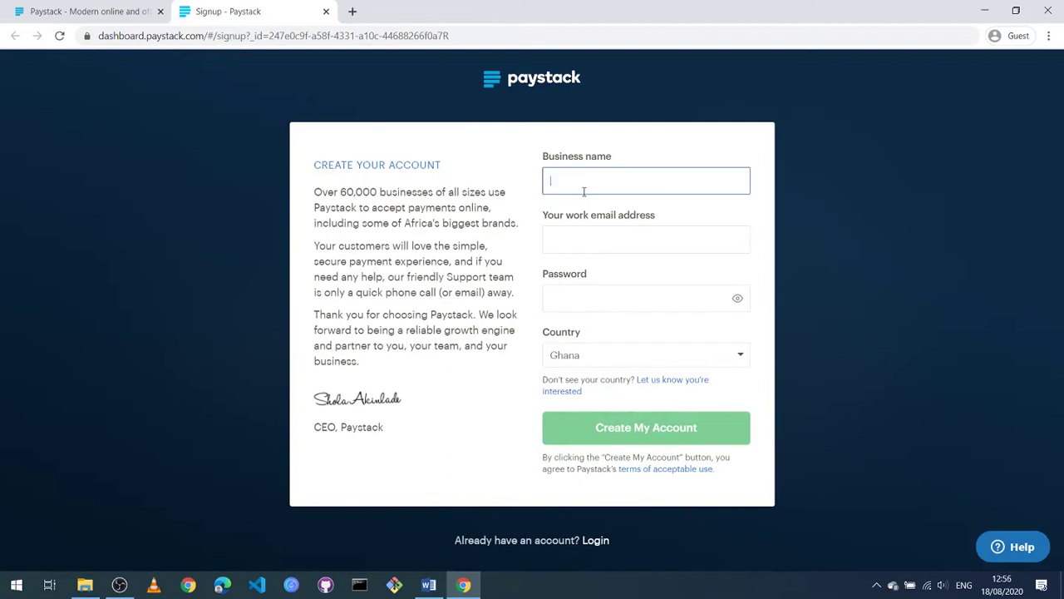
{"action": "type", "text": "A"}
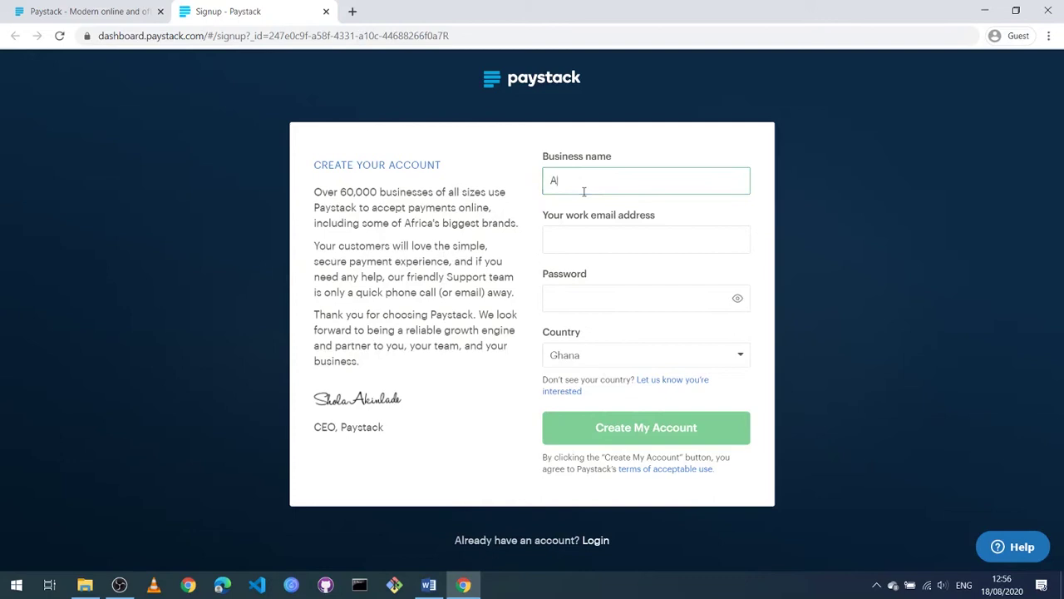
{"action": "type", "text": "ll"}
{"action": "type", "text": "grey"}
{"action": "key", "text": "BackSpace"}
{"action": "key", "text": "BackSpace"}
{"action": "key", "text": "BackSpace"}
{"action": "key", "text": "BackSpace"}
{"action": "type", "text": "gr"}
{"action": "key", "text": "BackSpace"}
{"action": "key", "text": "BackSpace"}
{"action": "key", "text": "BackSpace"}
{"action": "type", "text": "gre"}
{"action": "type", "text": "y Ltd"}
{"action": "type", "text": "."}
{"action": "key", "text": "BackSpace"}
{"action": "key", "text": "BackSpace"}
{"action": "key", "text": "BackSpace"}
{"action": "key", "text": "BackSpace"}
{"action": "key", "text": "BackSpace"}
Enter the work email, then type the account password and retype it to confirm
{"action": "left_click", "coordinate": [591, 232]}
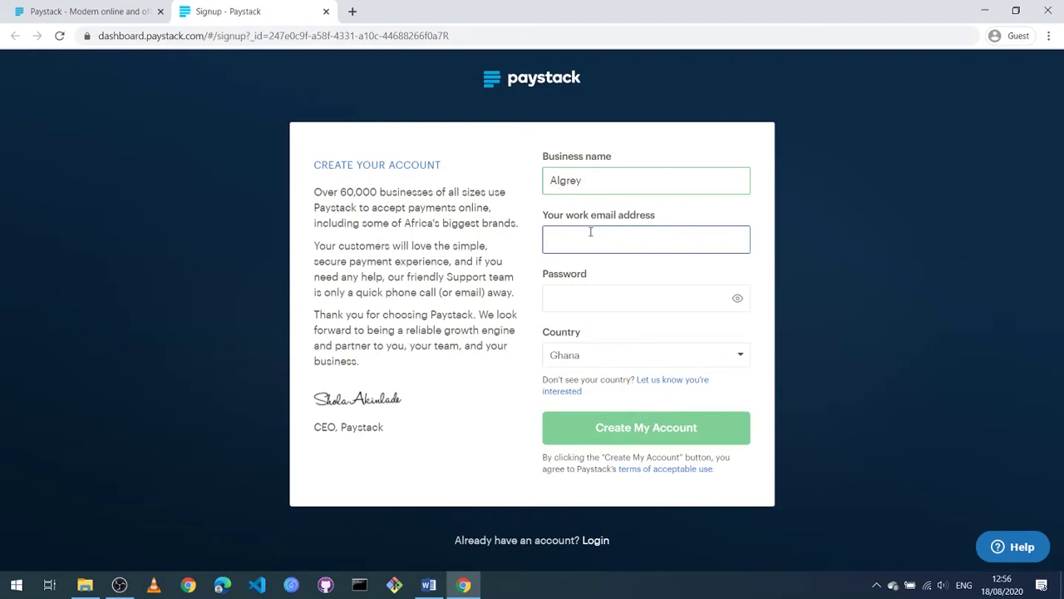
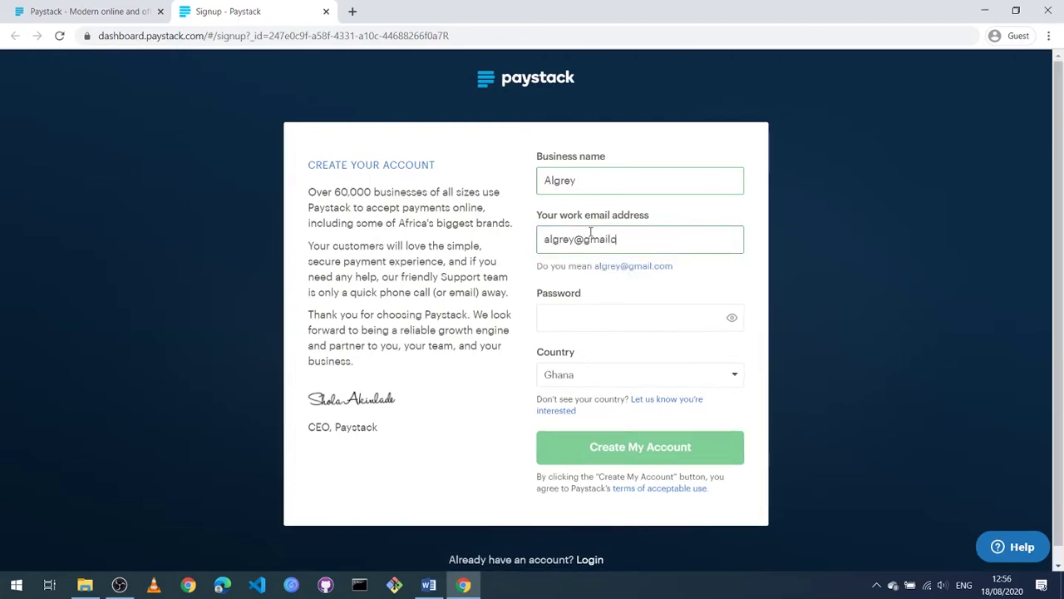
{"action": "key", "text": "Tab"}
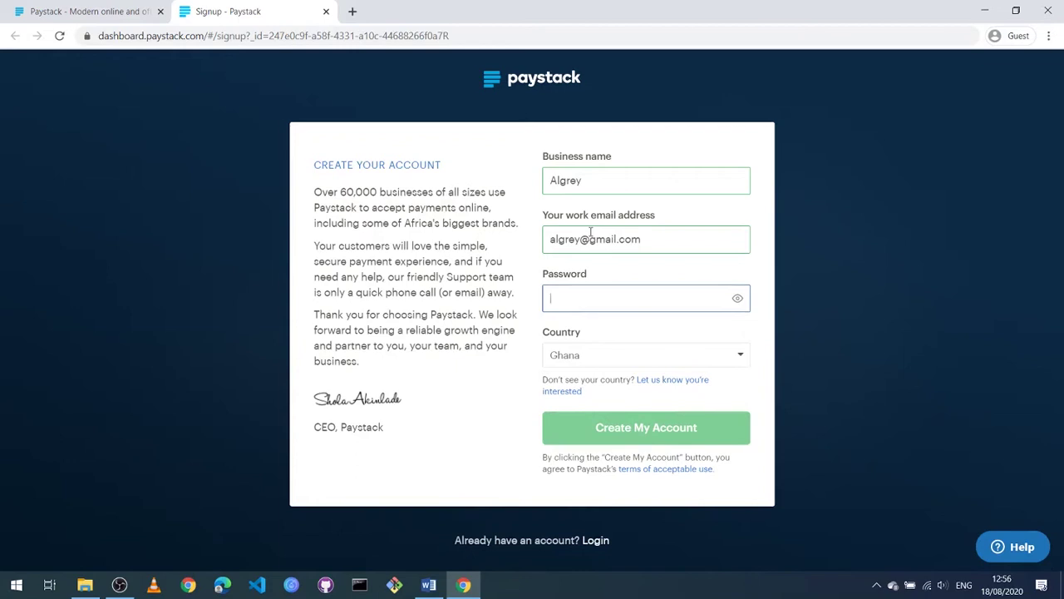
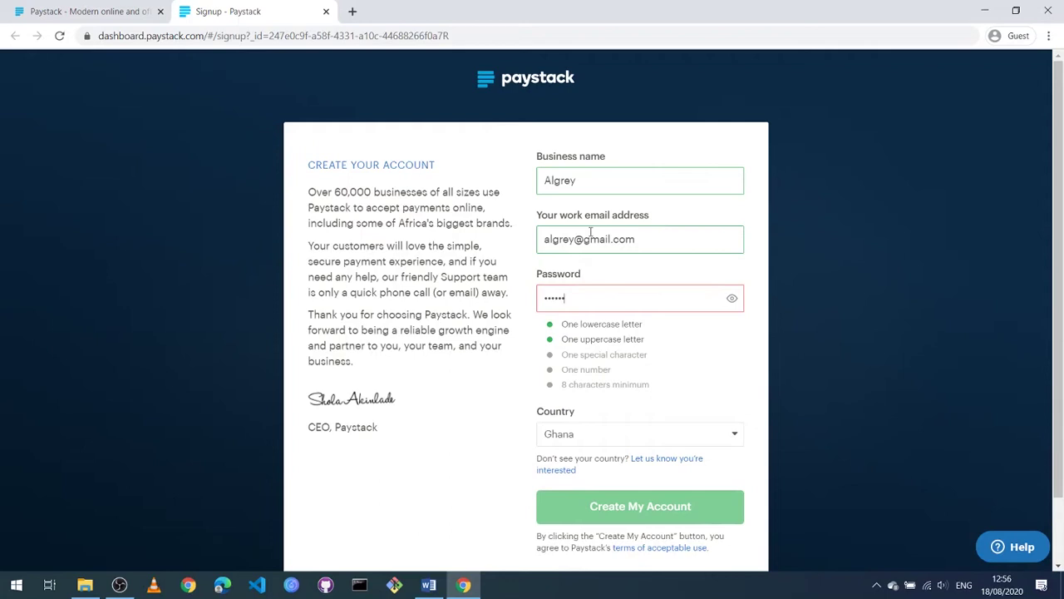
{"action": "left_click", "coordinate": [630, 395]}
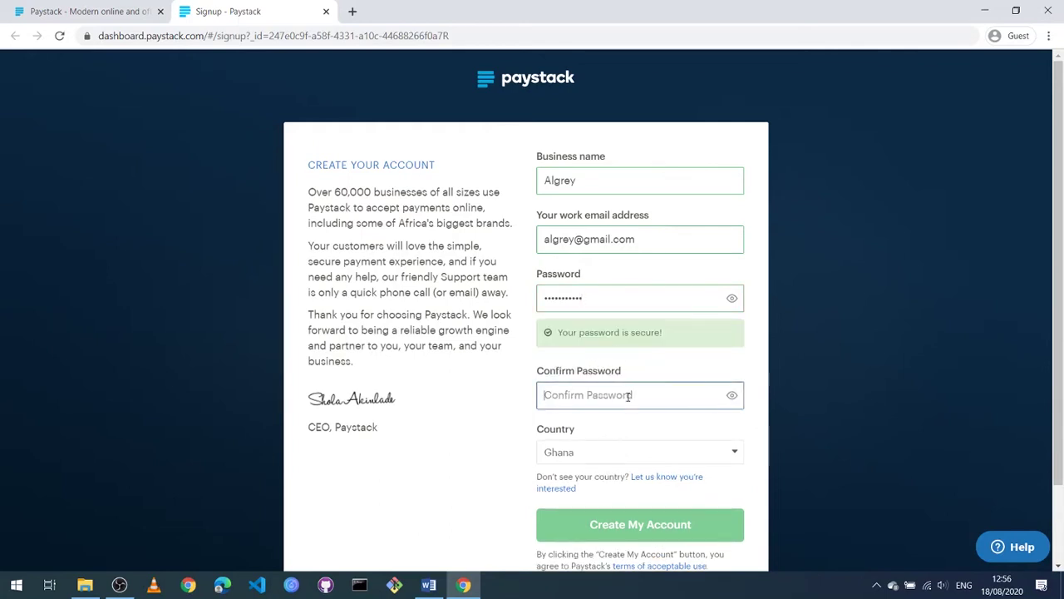
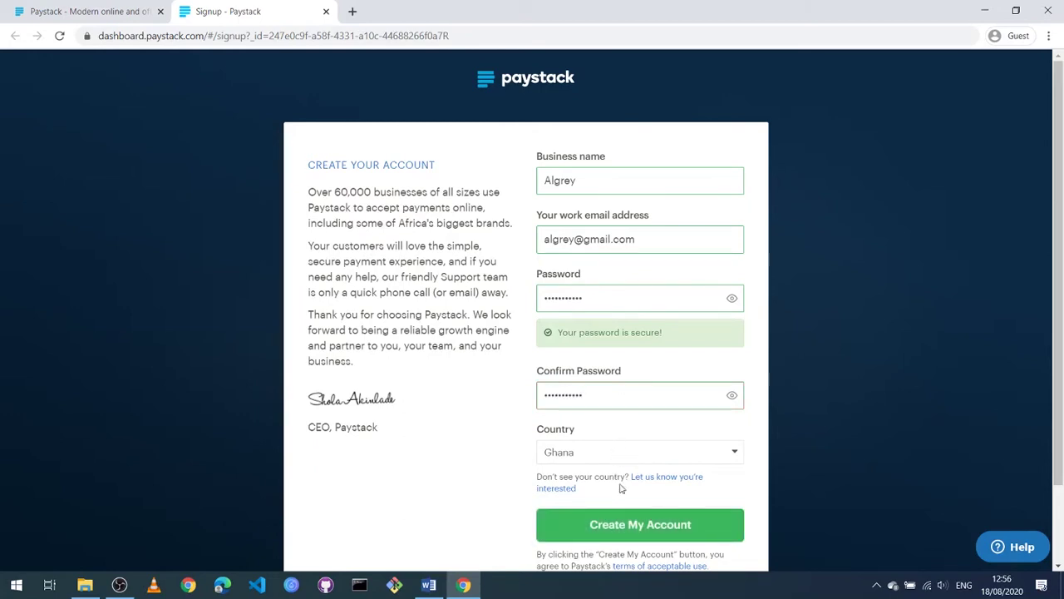
Create the account, give the role as CEO, and answer not a developer
{"action": "left_click", "coordinate": [630, 521]}
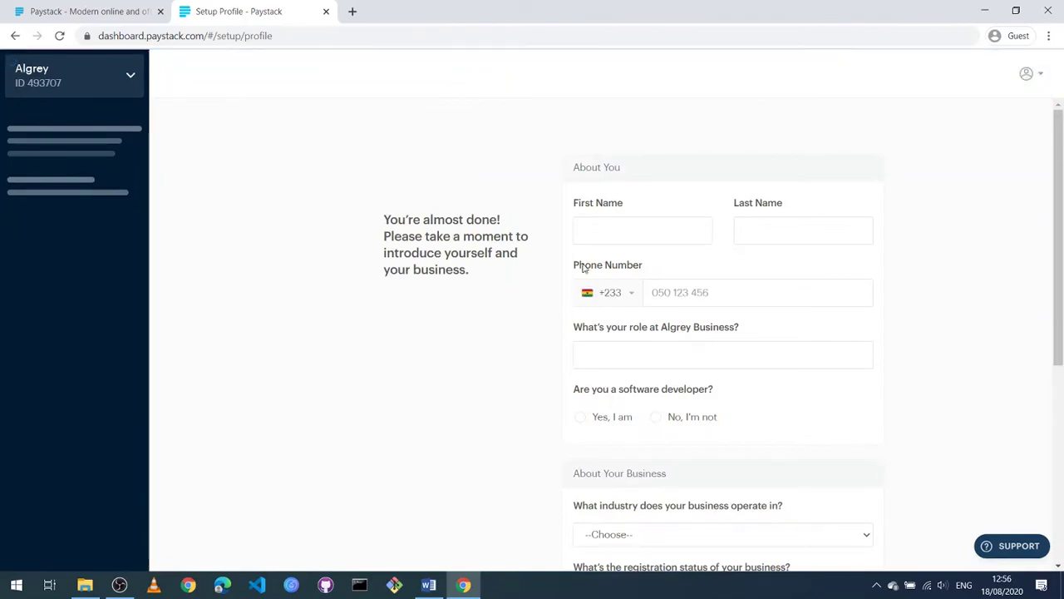
{"action": "left_click", "coordinate": [648, 219]}
{"action": "scroll", "coordinate": [711, 283], "scroll_direction": "down", "scroll_amount": 1}
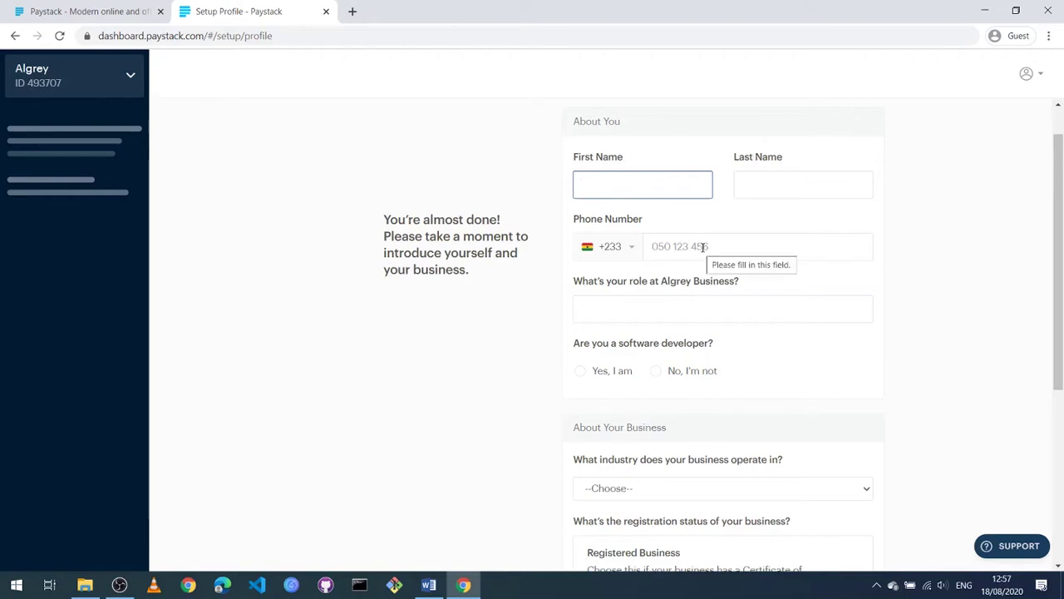
{"action": "left_click", "coordinate": [698, 307]}
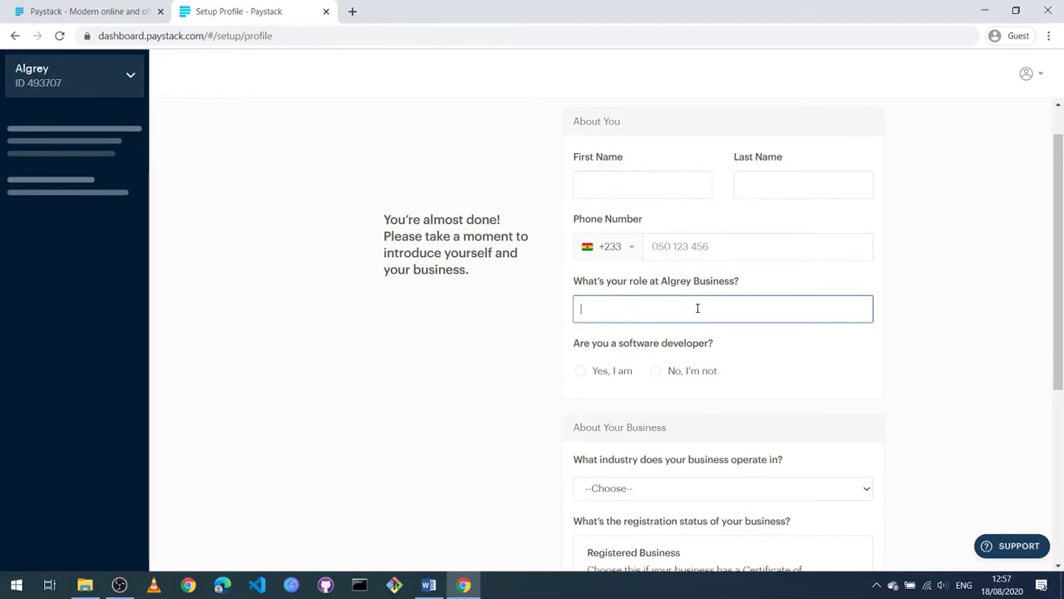
{"action": "type", "text": "CE"}
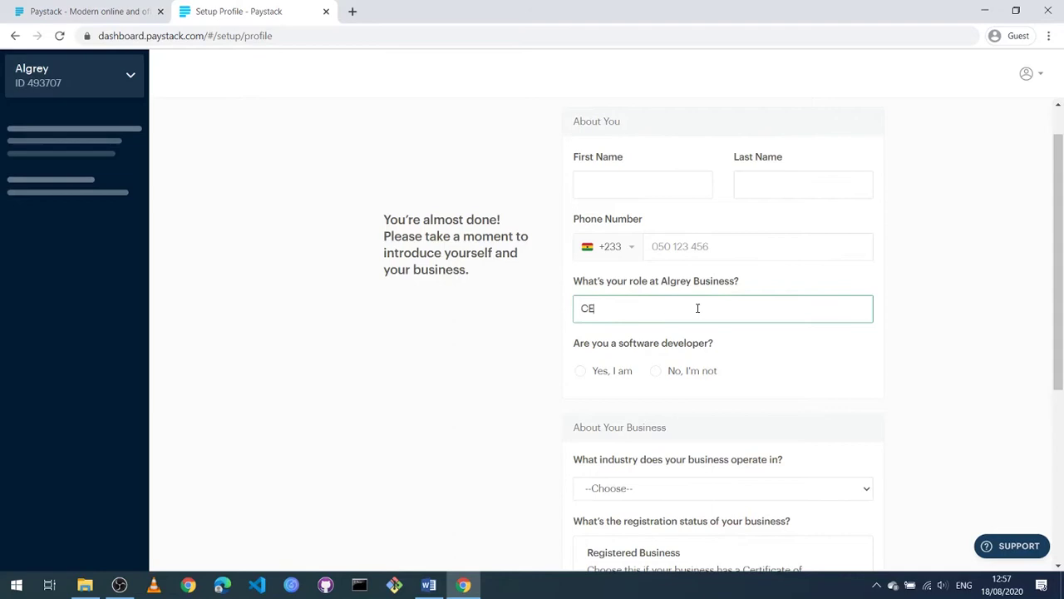
{"action": "type", "text": "O"}
{"action": "left_click", "coordinate": [658, 379]}
Choose E-Commerce industry and under 10 employees, and answer the international customers question
{"action": "scroll", "coordinate": [659, 376], "scroll_direction": "down", "scroll_amount": 2}
{"action": "scroll", "coordinate": [737, 309], "scroll_direction": "down", "scroll_amount": 1}
{"action": "left_click", "coordinate": [768, 277]}
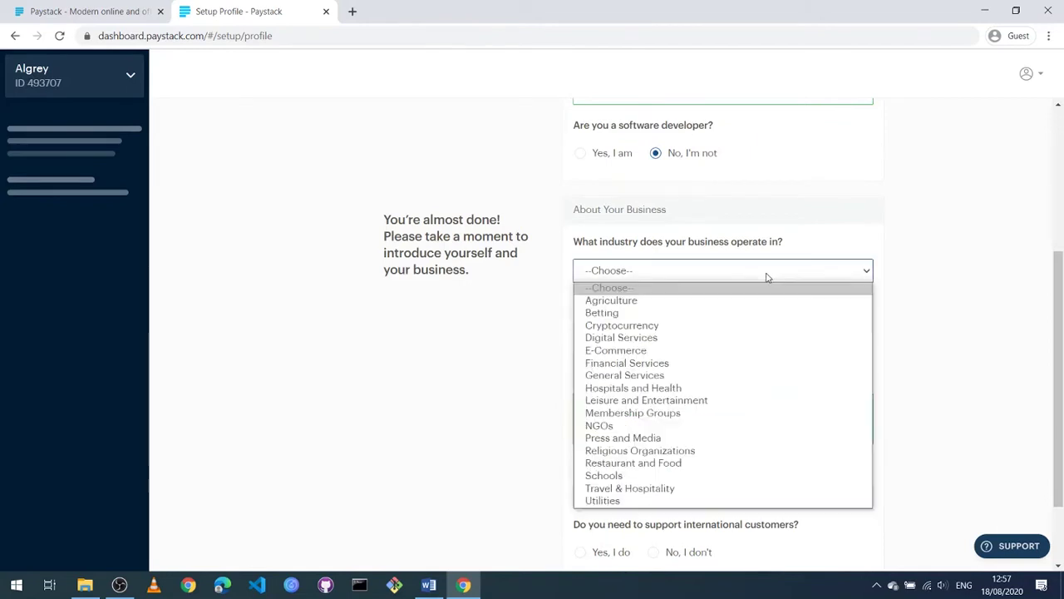
{"action": "left_click", "coordinate": [720, 350]}
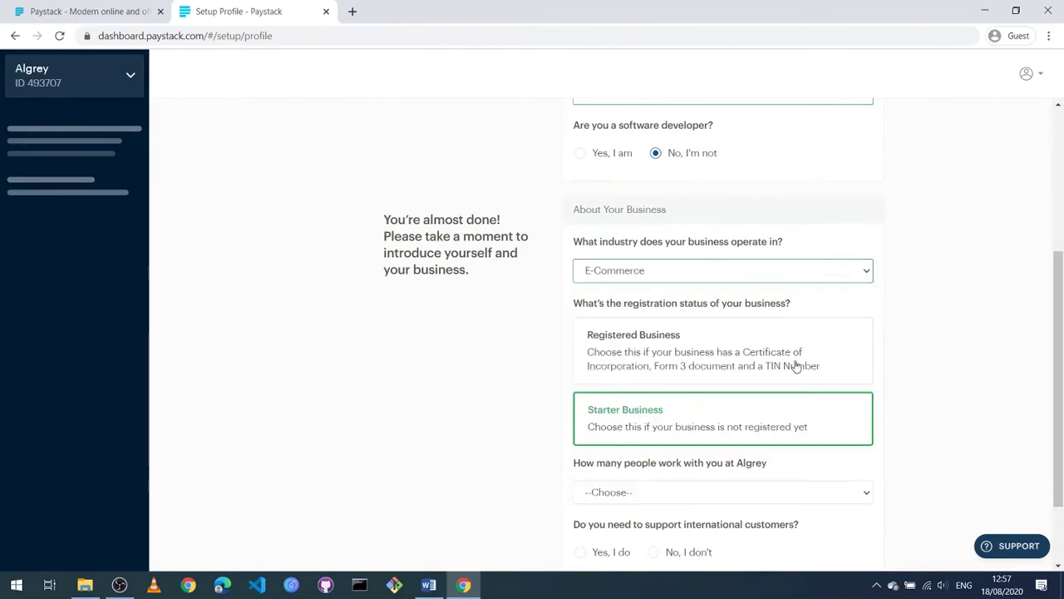
{"action": "scroll", "coordinate": [794, 364], "scroll_direction": "down", "scroll_amount": 1}
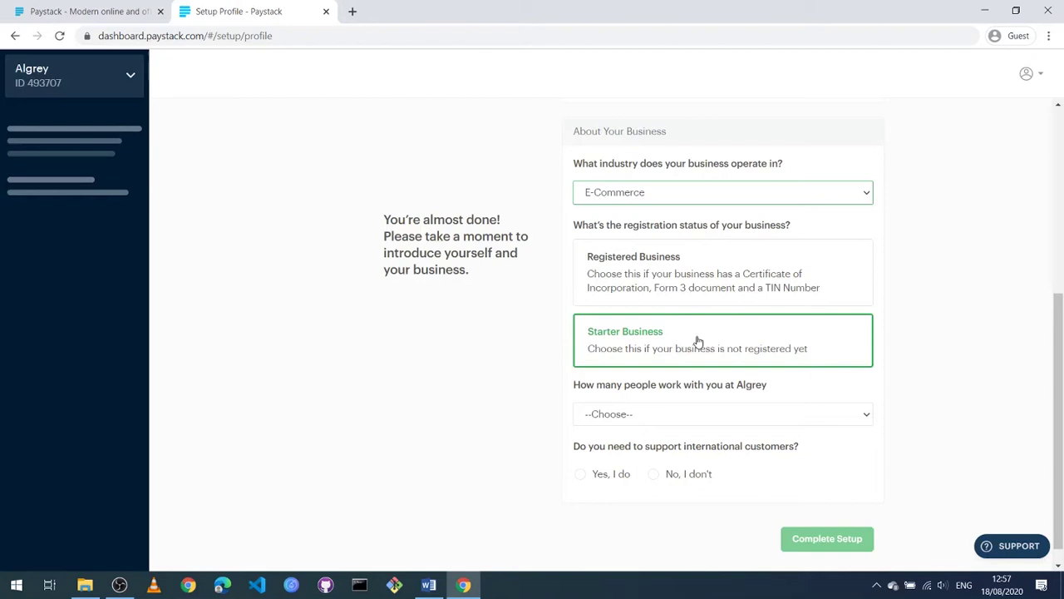
{"action": "left_click", "coordinate": [704, 413]}
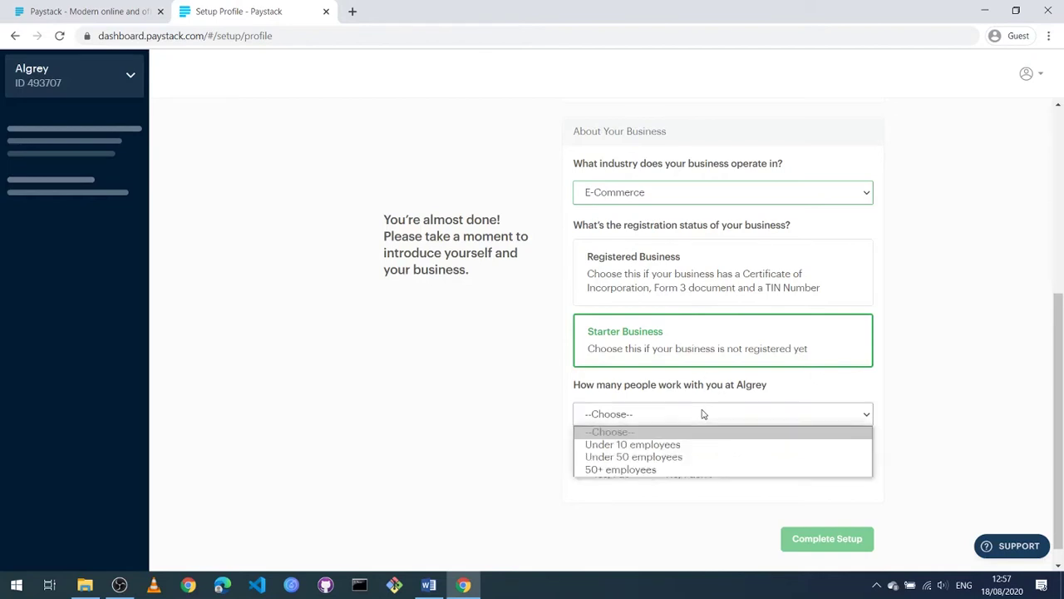
{"action": "left_click", "coordinate": [676, 444]}
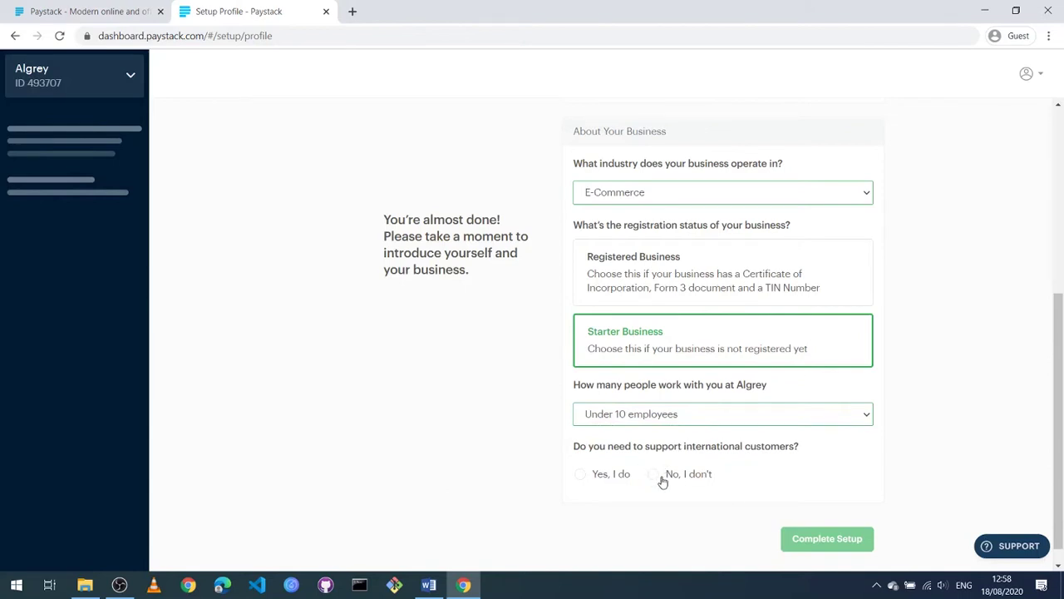
{"action": "left_click", "coordinate": [594, 478]}
{"action": "scroll", "coordinate": [640, 350], "scroll_direction": "up", "scroll_amount": 3}
{"action": "scroll", "coordinate": [639, 352], "scroll_direction": "up", "scroll_amount": 1}
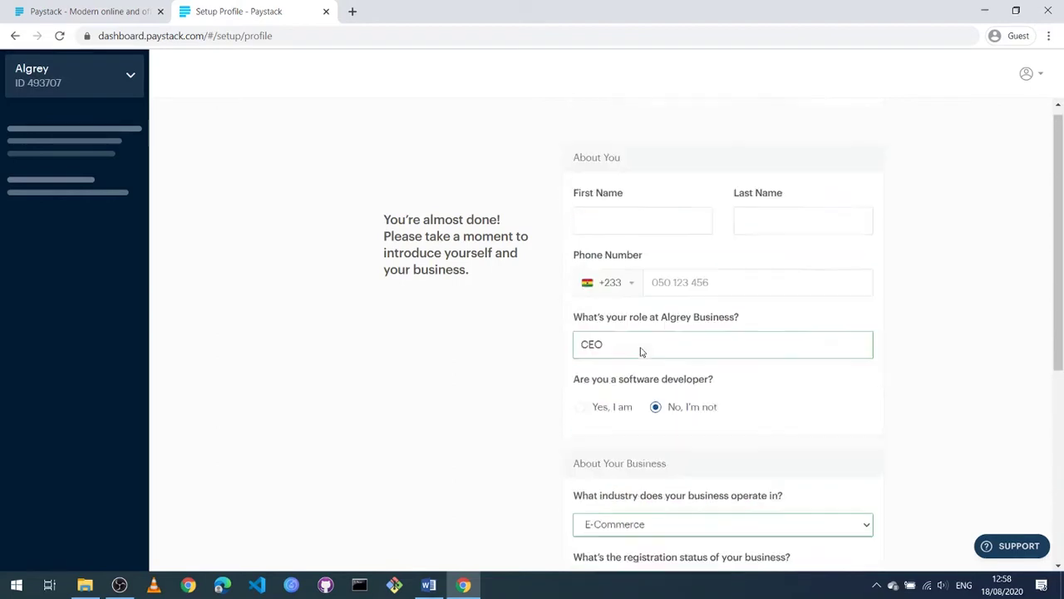
Finish the name fields and continue into the Activate Your Business checklist
{"action": "left_click", "coordinate": [624, 232]}
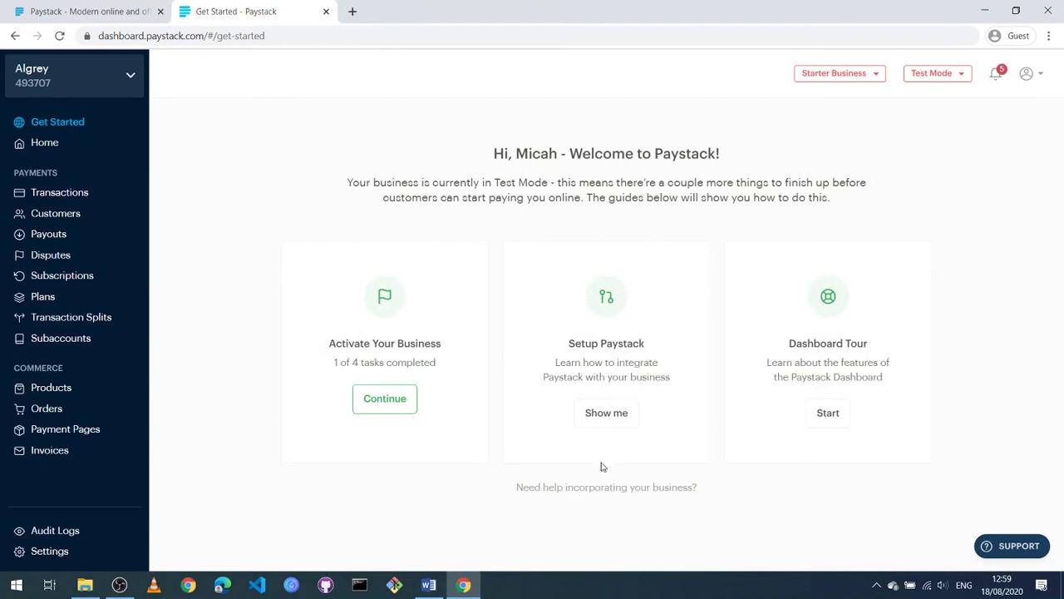
{"action": "left_click", "coordinate": [378, 400]}
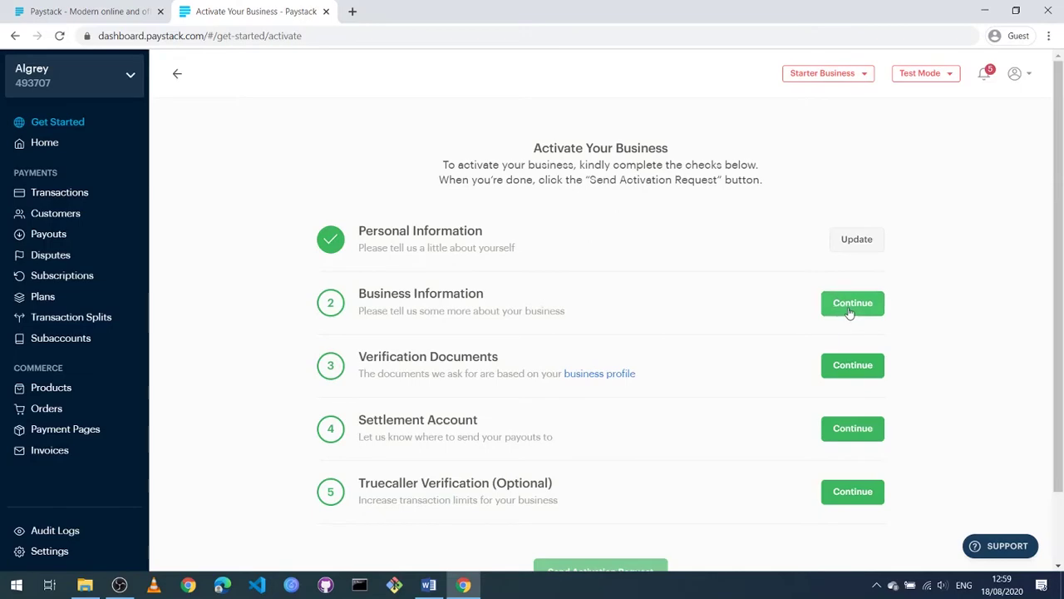
Open Business Information and describe the business as E-commerce
{"action": "left_click", "coordinate": [850, 311]}
{"action": "scroll", "coordinate": [542, 332], "scroll_direction": "down", "scroll_amount": 2}
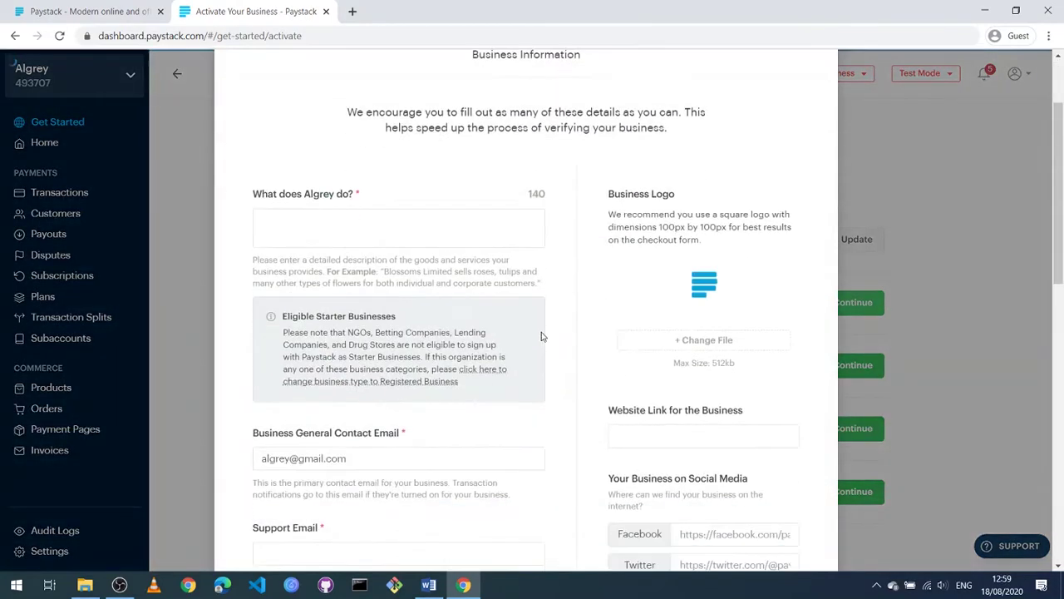
{"action": "left_click", "coordinate": [381, 235]}
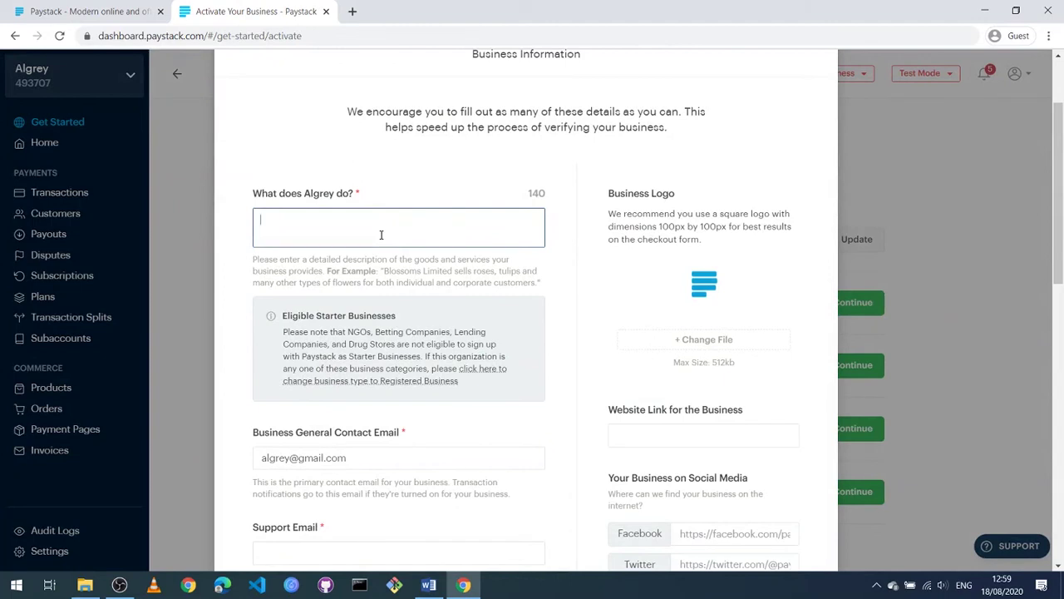
{"action": "type", "text": "E-co"}
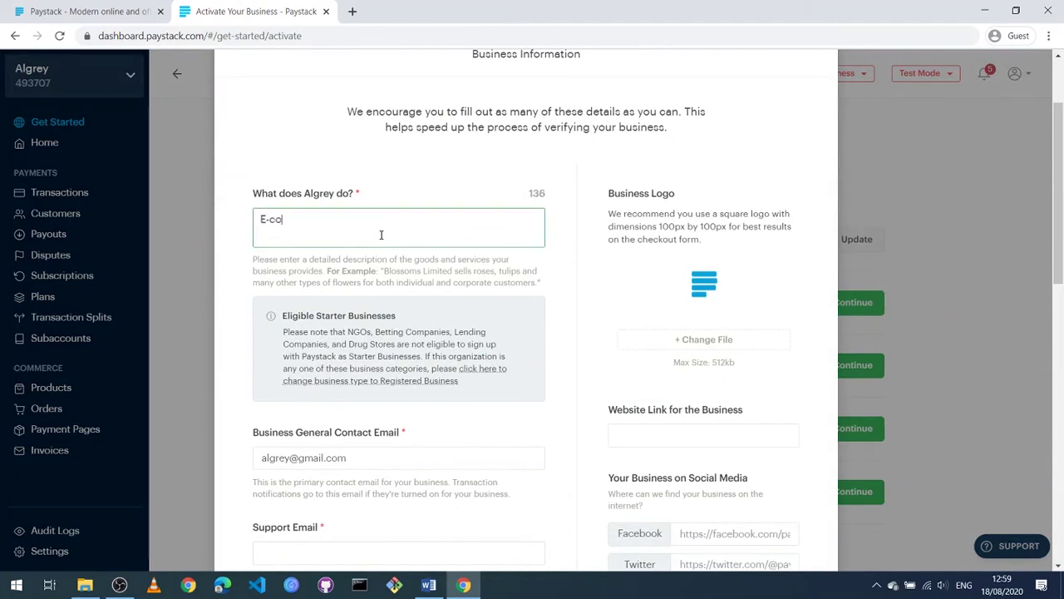
{"action": "type", "text": "mmerce"}
{"action": "scroll", "coordinate": [381, 235], "scroll_direction": "down", "scroll_amount": 2}
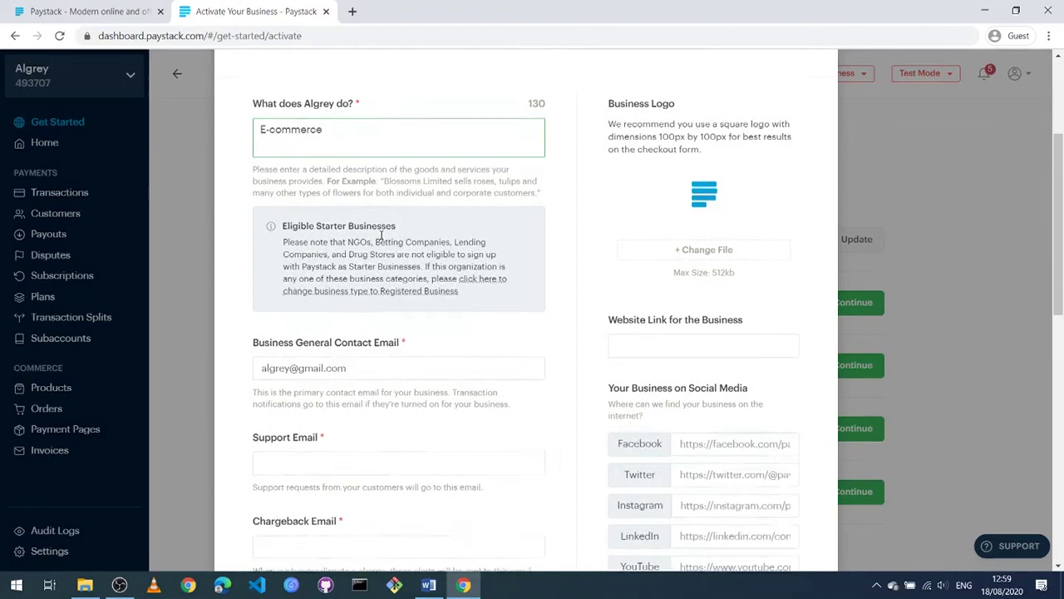
Copy the contact email into the Support Email and Chargeback Email fields
{"action": "left_click", "coordinate": [364, 353]}
{"action": "scroll", "coordinate": [363, 353], "scroll_direction": "down", "scroll_amount": 2}
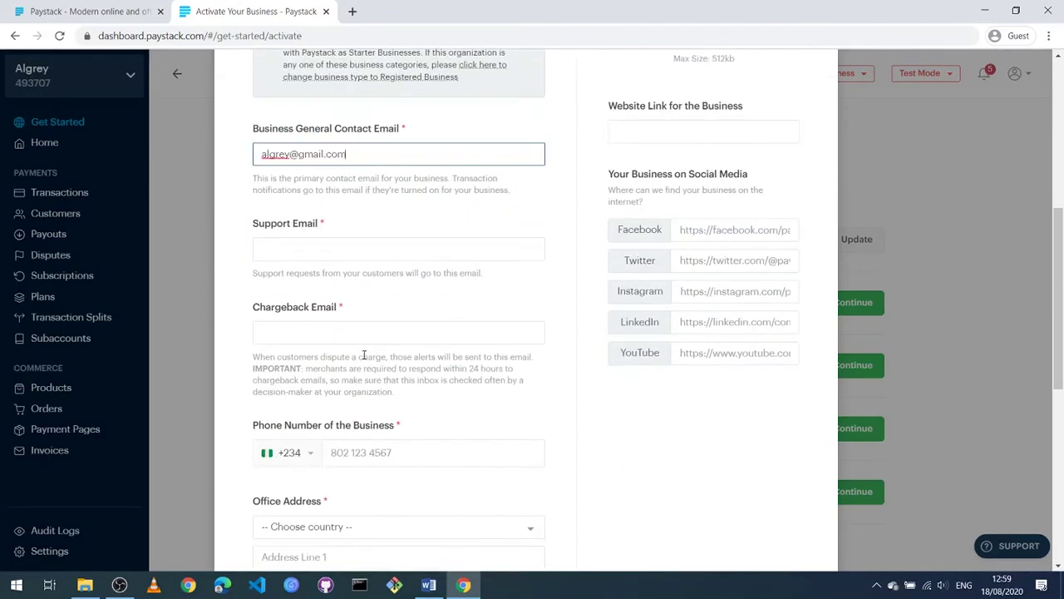
{"action": "key", "text": "ctrl+a"}
{"action": "key", "text": "ctrl+c"}
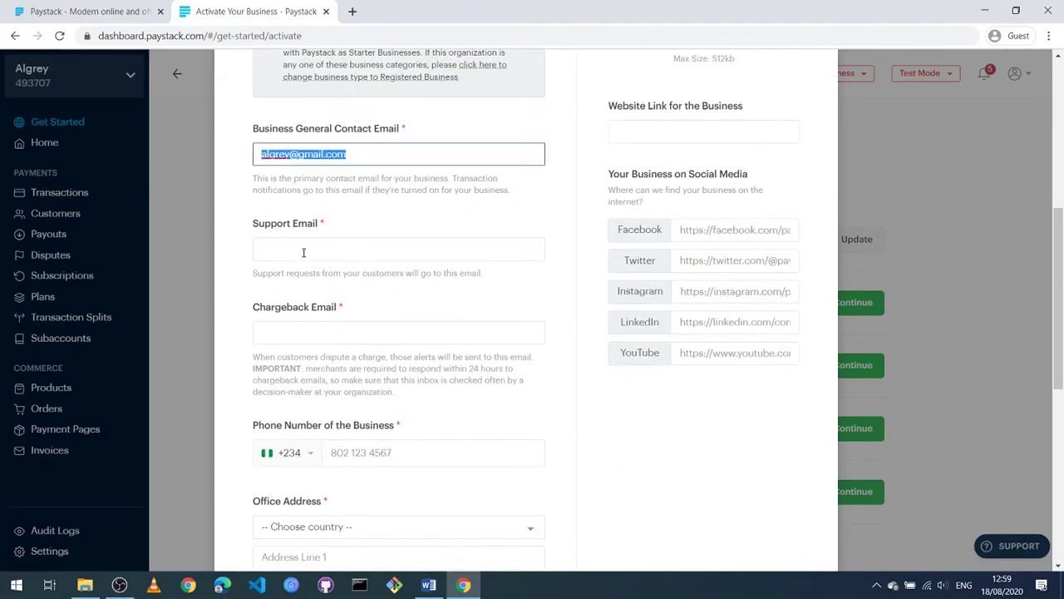
{"action": "left_click", "coordinate": [305, 252]}
{"action": "key", "text": "ctrl+v"}
{"action": "left_click", "coordinate": [333, 333]}
{"action": "key", "text": "ctrl+v"}
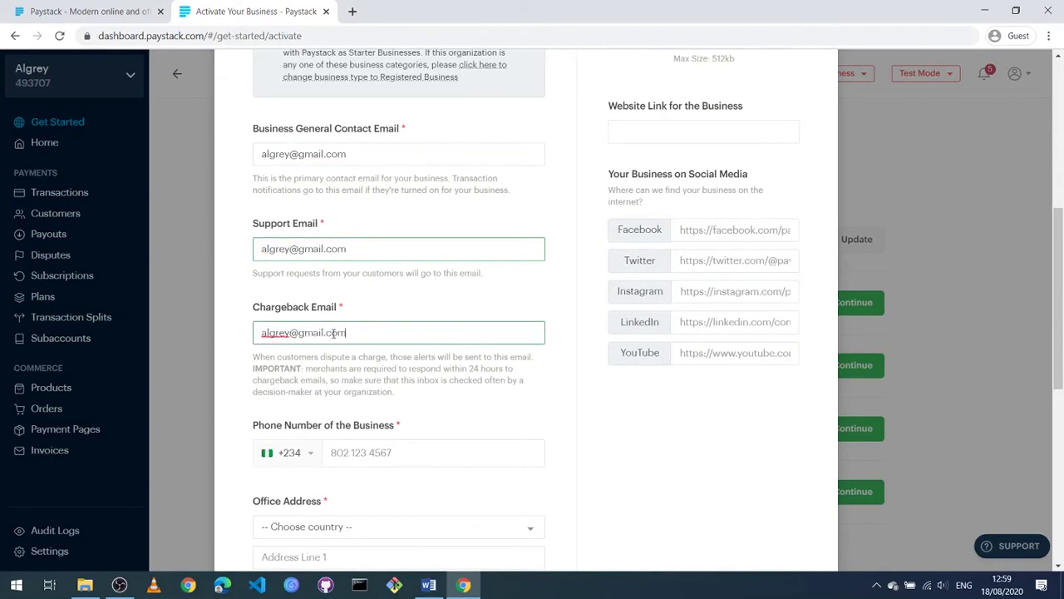
Select the business phone number field and scroll through the form
{"action": "scroll", "coordinate": [507, 428], "scroll_direction": "down", "scroll_amount": 1}
{"action": "left_click", "coordinate": [391, 367]}
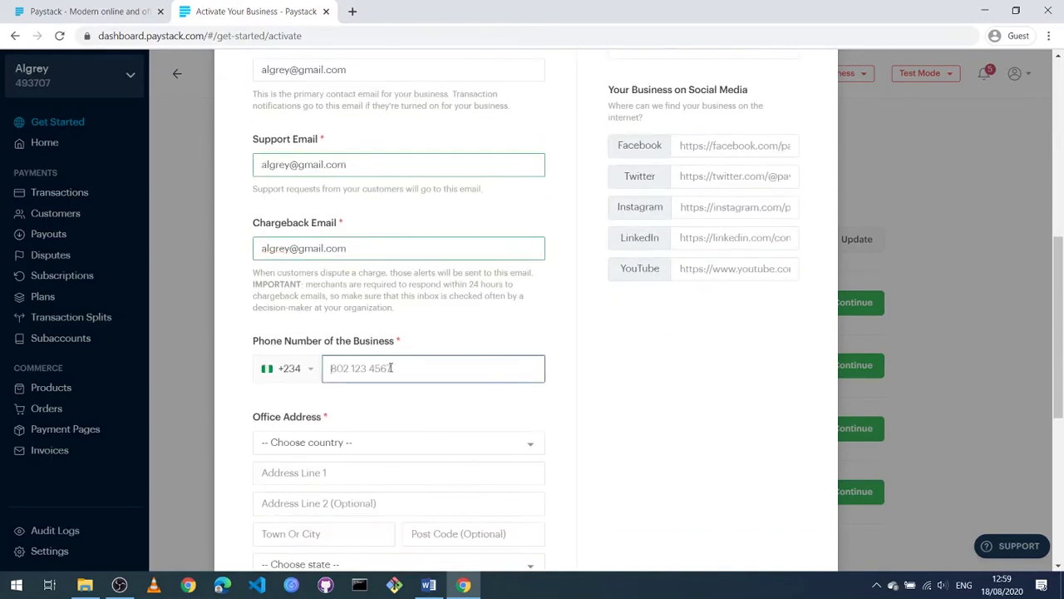
{"action": "scroll", "coordinate": [391, 368], "scroll_direction": "down", "scroll_amount": 1}
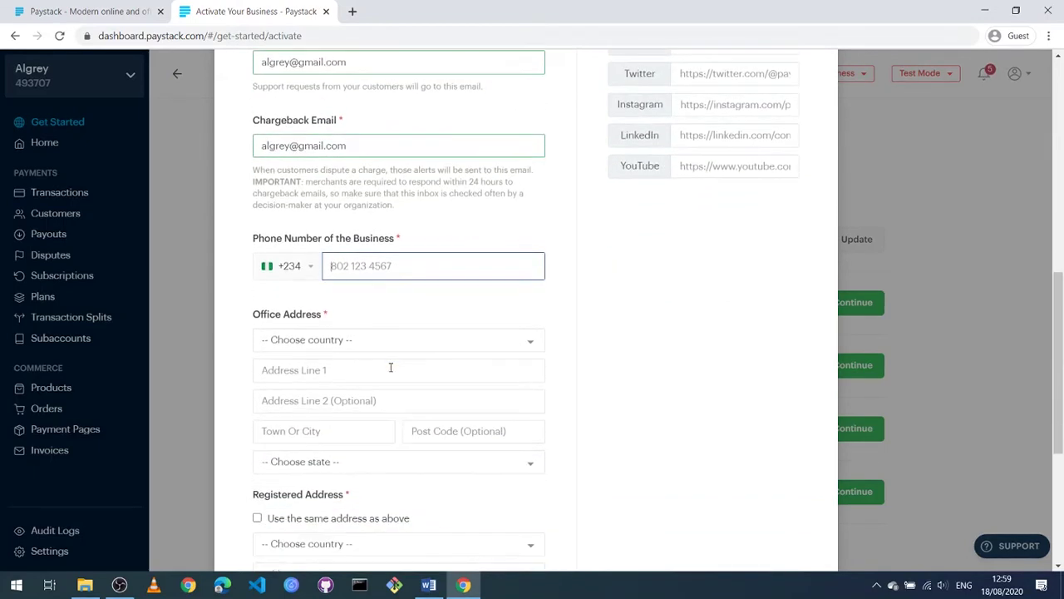
{"action": "scroll", "coordinate": [391, 368], "scroll_direction": "down", "scroll_amount": 3}
{"action": "scroll", "coordinate": [391, 368], "scroll_direction": "up", "scroll_amount": 2}
{"action": "scroll", "coordinate": [391, 368], "scroll_direction": "up", "scroll_amount": 4}
{"action": "scroll", "coordinate": [391, 370], "scroll_direction": "down", "scroll_amount": 3}
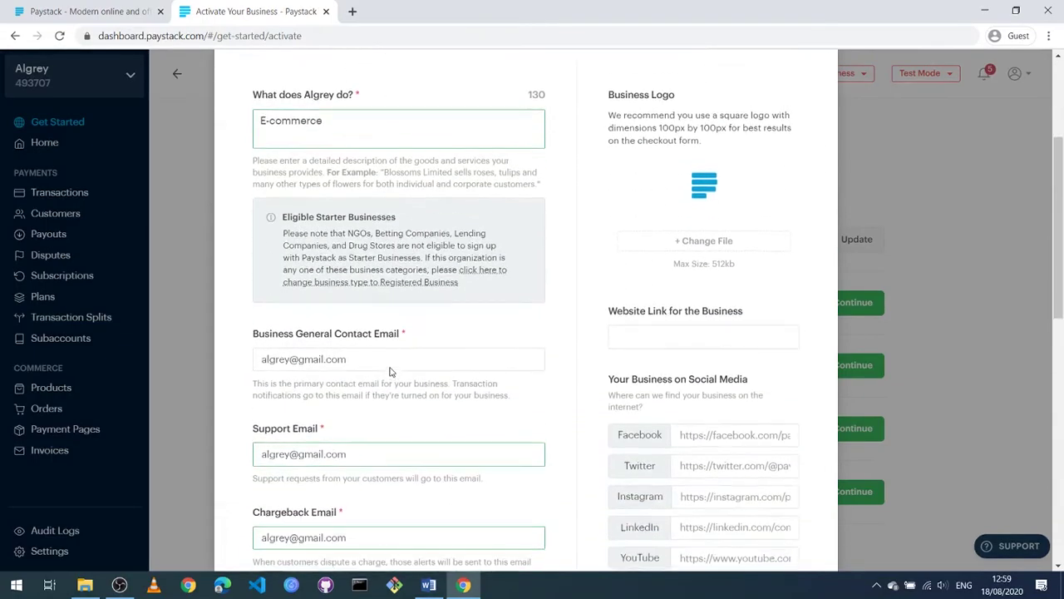
{"action": "scroll", "coordinate": [391, 372], "scroll_direction": "up", "scroll_amount": 1}
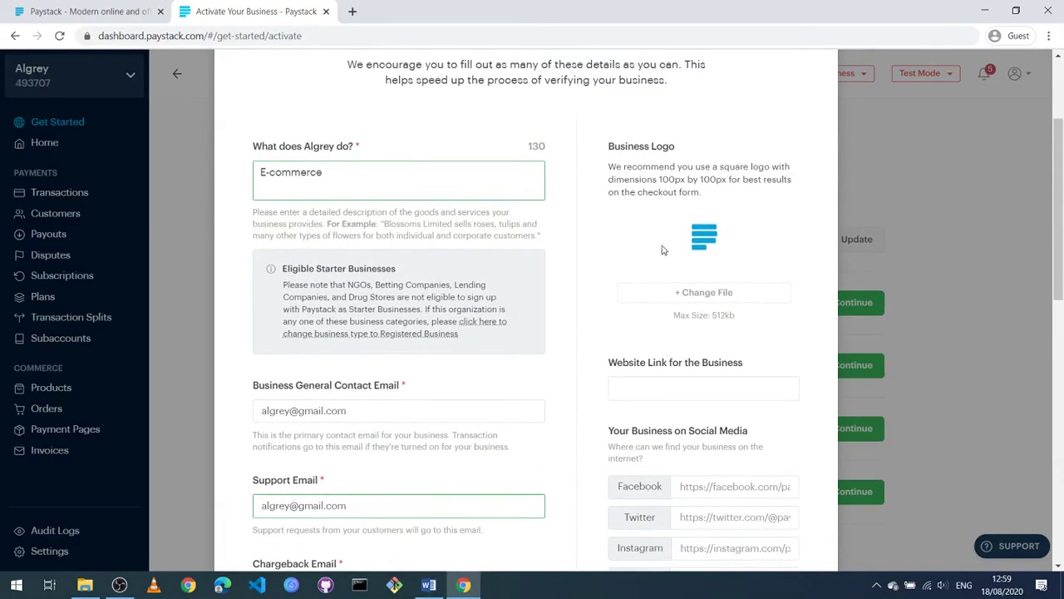
{"action": "scroll", "coordinate": [666, 250], "scroll_direction": "up", "scroll_amount": 3}
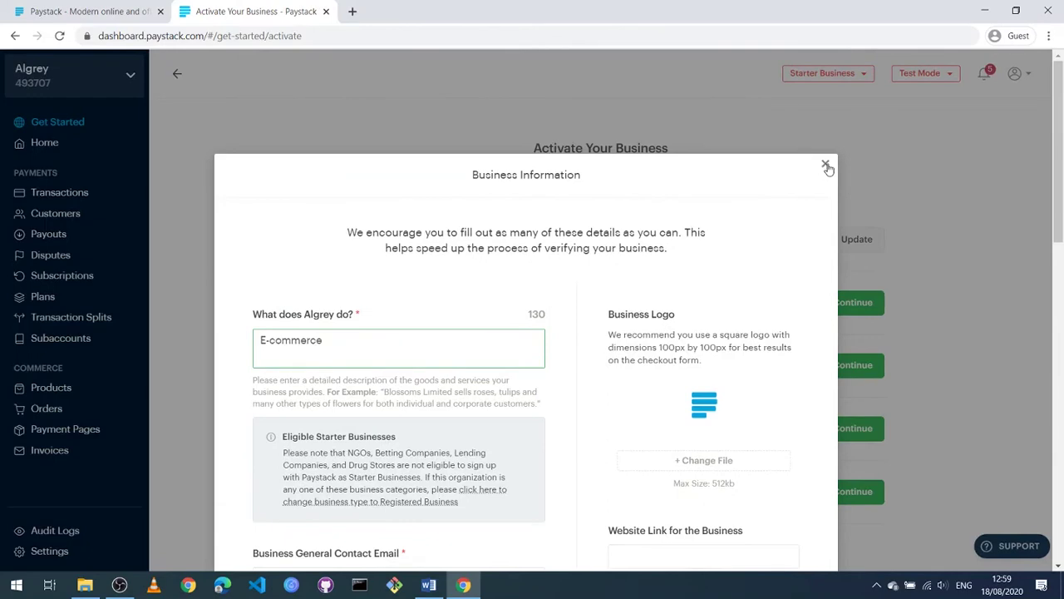
Close Business Information and preview the Verification Documents form without filling it
{"action": "left_click", "coordinate": [825, 165]}
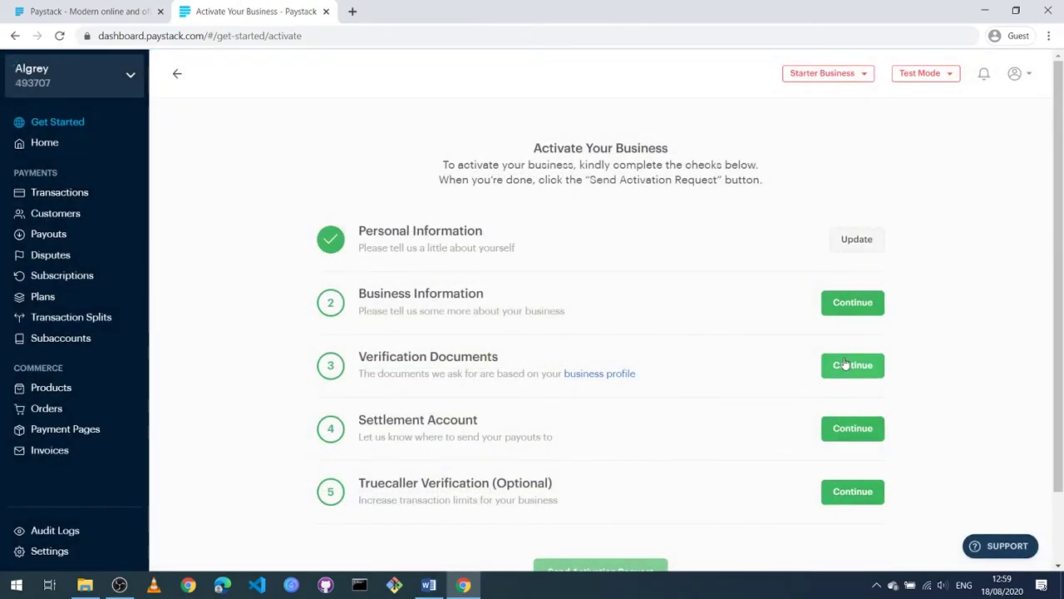
{"action": "left_click", "coordinate": [845, 364]}
{"action": "left_click", "coordinate": [568, 250]}
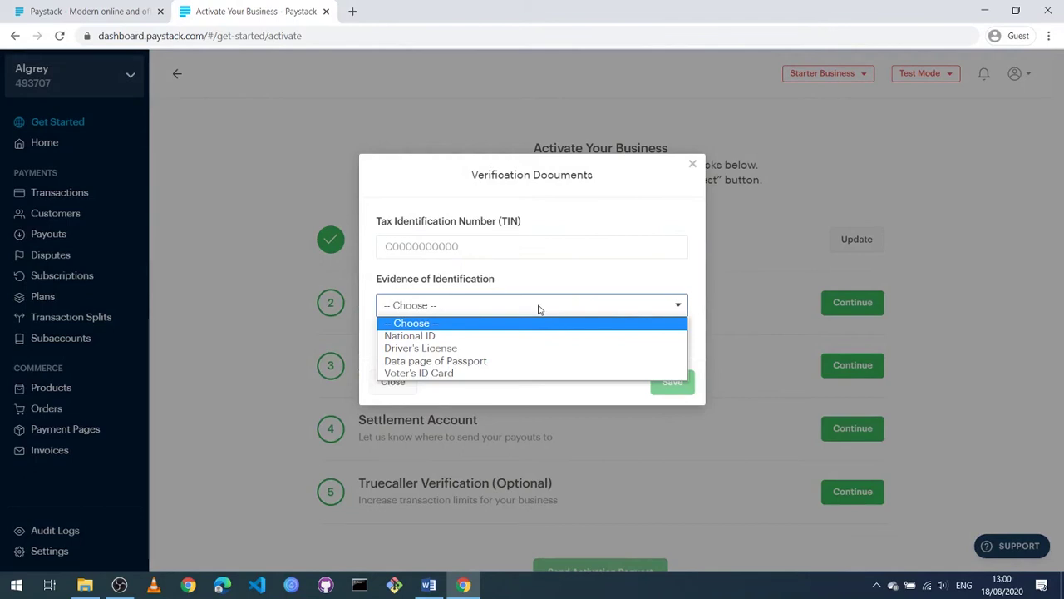
{"action": "left_click", "coordinate": [541, 247]}
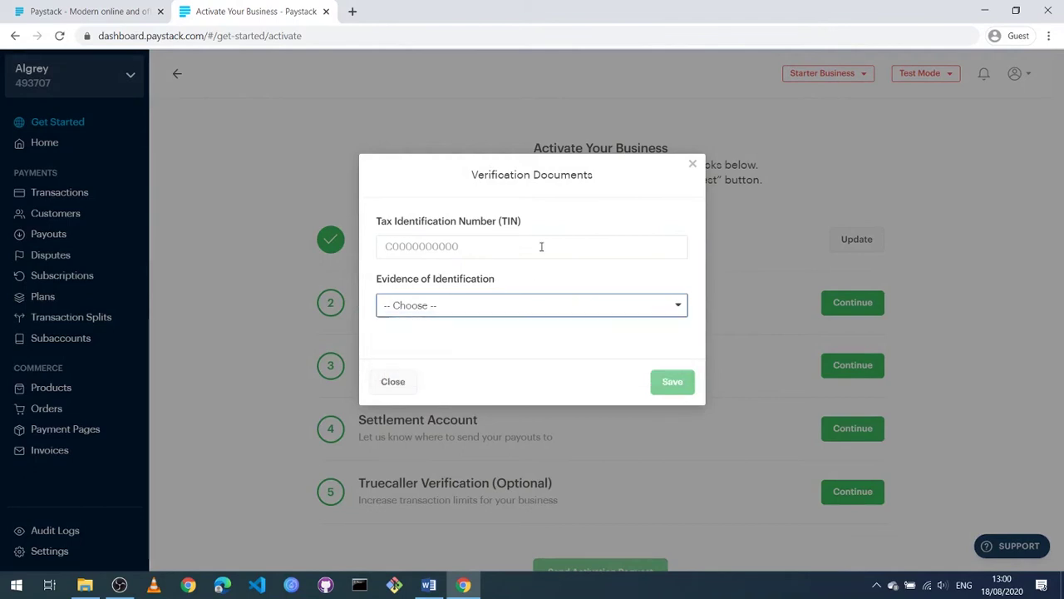
{"action": "left_click", "coordinate": [693, 164]}
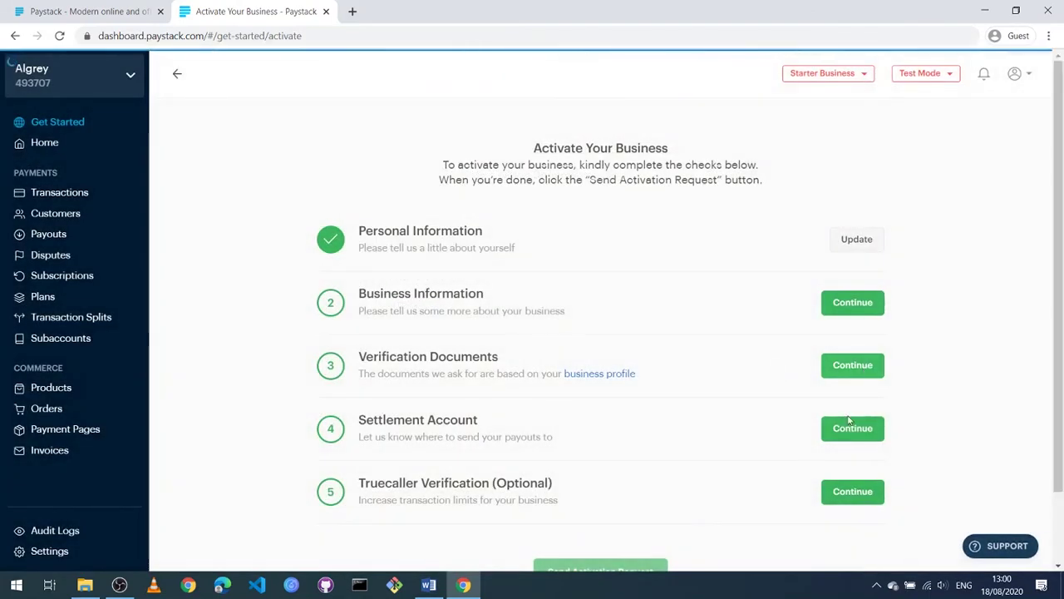
Preview and cancel the Settlement Account form, then bring up Truecaller verification
{"action": "left_click", "coordinate": [851, 427]}
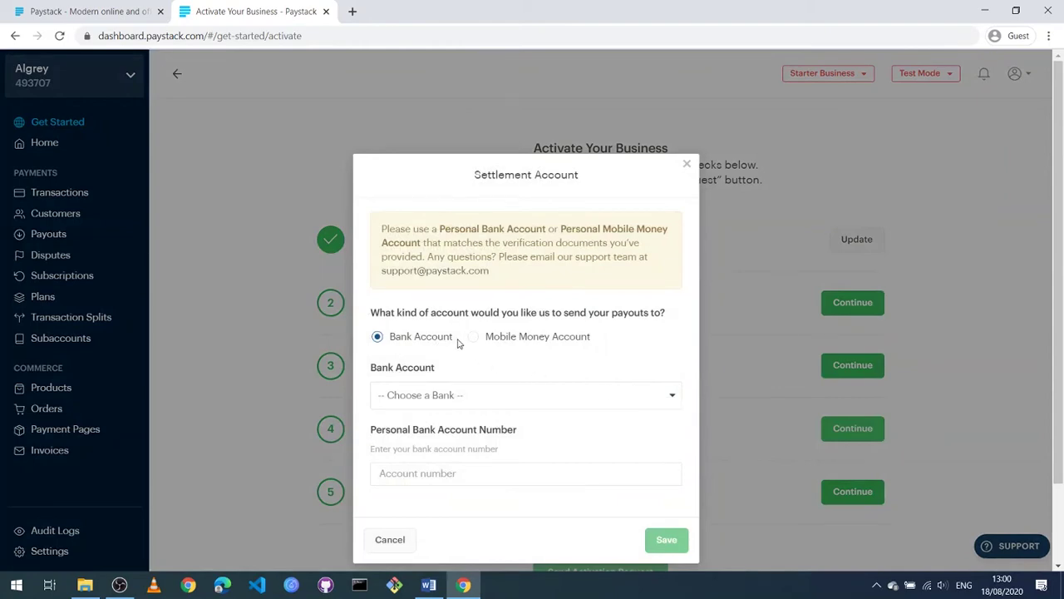
{"action": "left_click", "coordinate": [402, 540]}
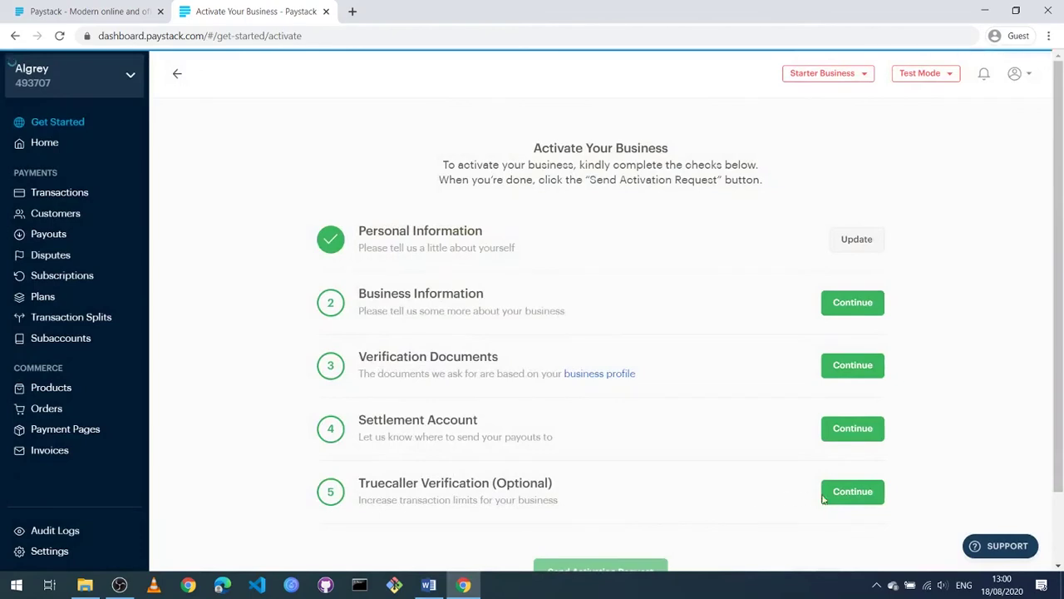
{"action": "left_click", "coordinate": [842, 496]}
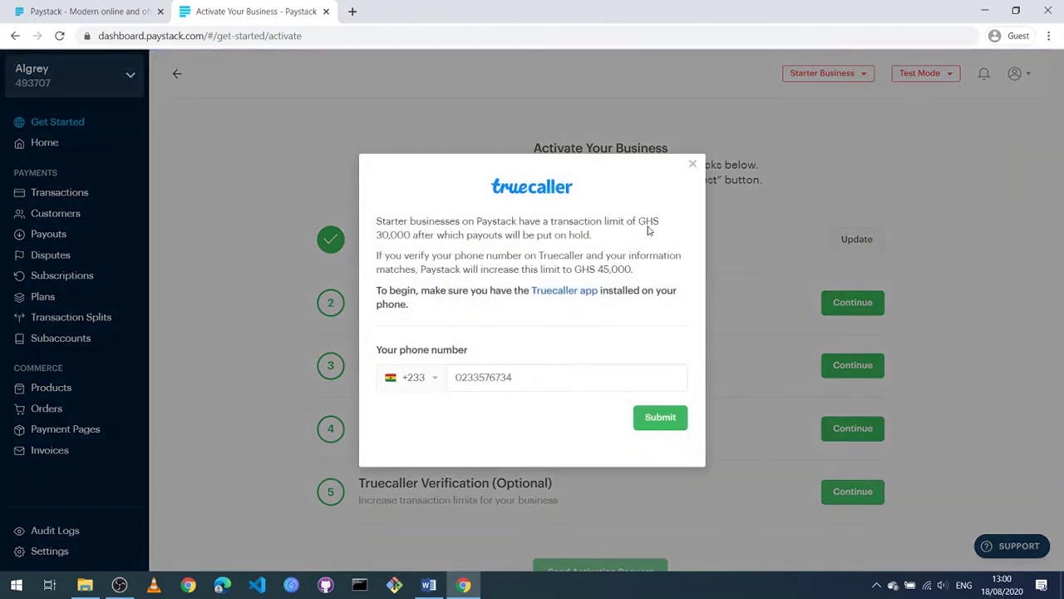
Close Truecaller verification, return to Get Started, and bring up the Paystack setup guide
{"action": "left_click", "coordinate": [695, 163]}
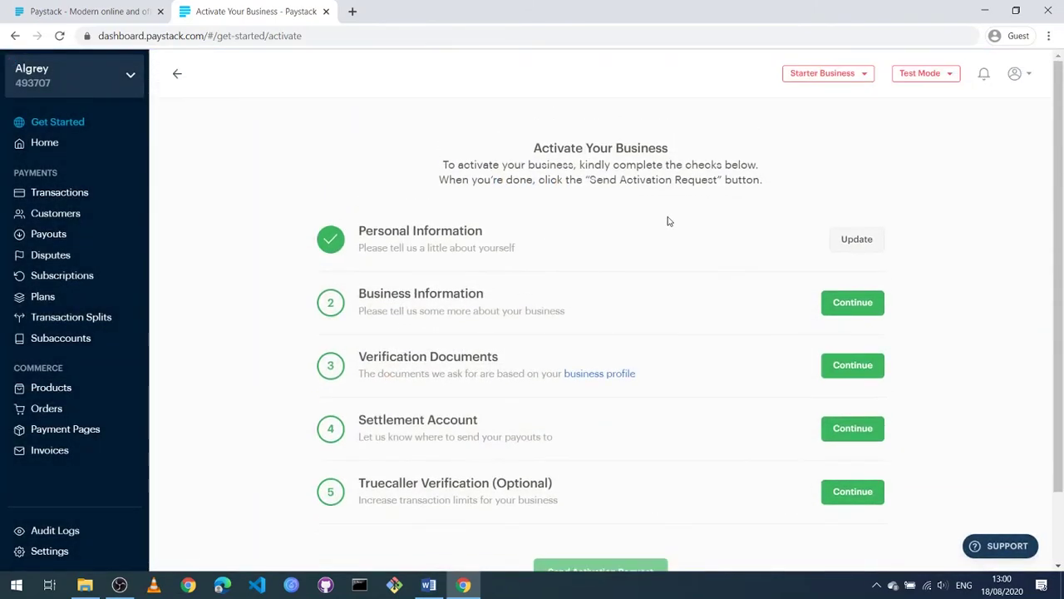
{"action": "scroll", "coordinate": [668, 216], "scroll_direction": "down", "scroll_amount": 1}
{"action": "scroll", "coordinate": [668, 216], "scroll_direction": "up", "scroll_amount": 1}
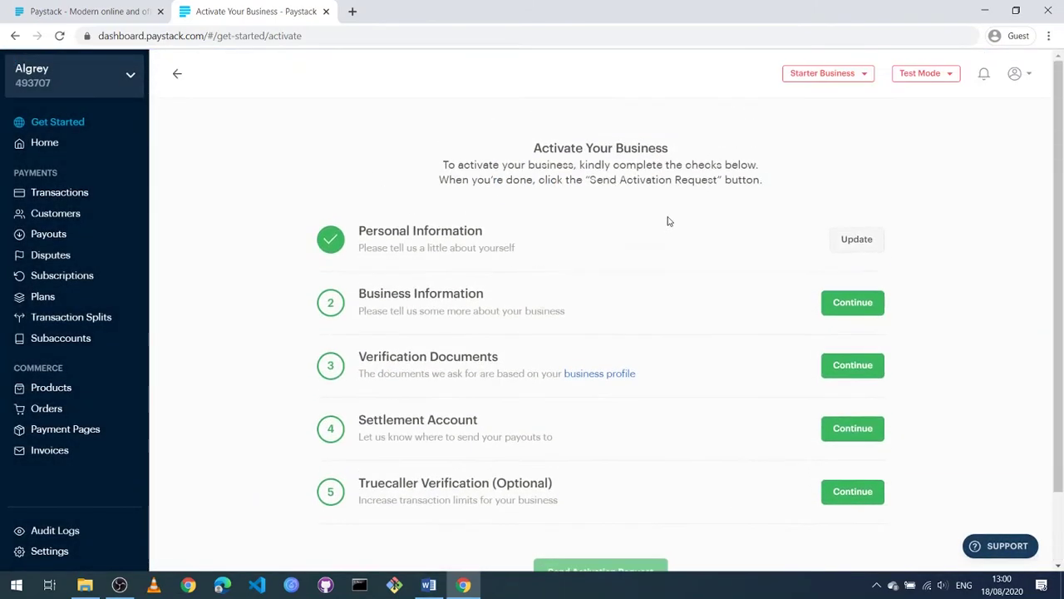
{"action": "left_click", "coordinate": [172, 74]}
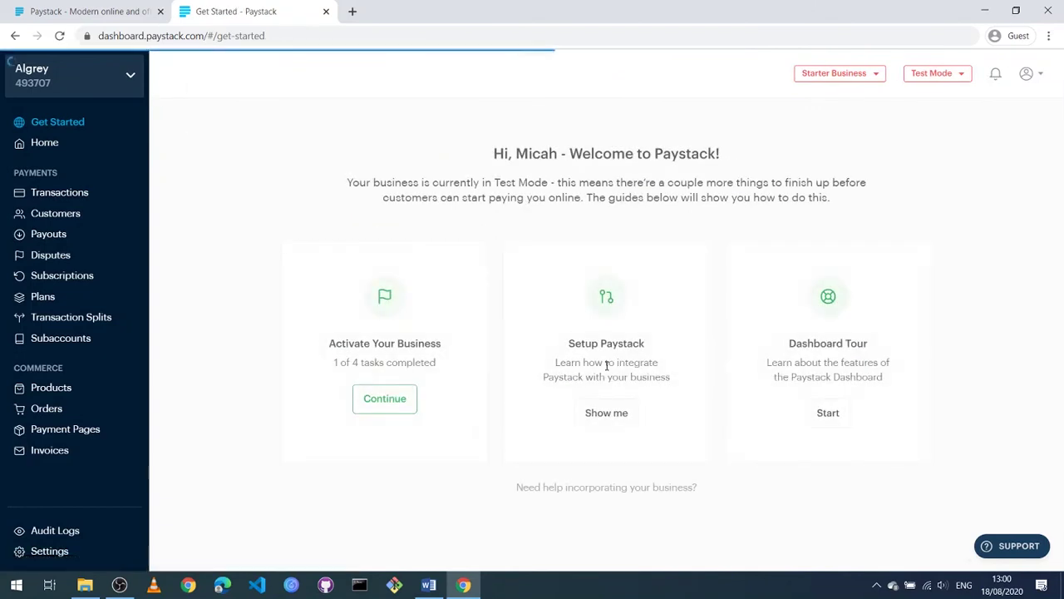
{"action": "left_click", "coordinate": [618, 422]}
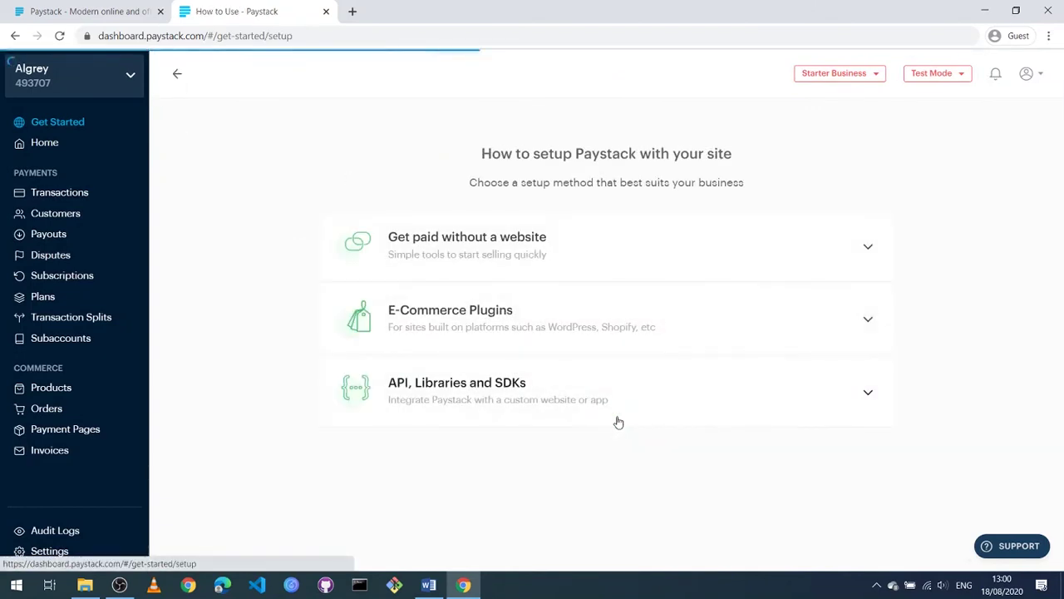
Expand and collapse the no-website and E-Commerce Plugins sections of the guide
{"action": "left_click", "coordinate": [618, 231]}
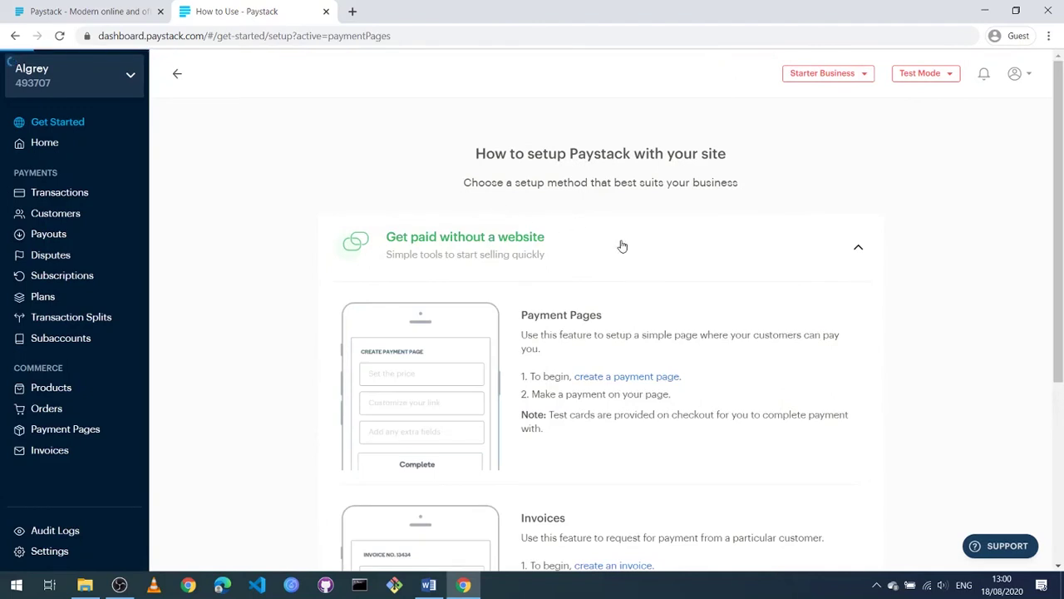
{"action": "left_click", "coordinate": [622, 246]}
{"action": "left_click", "coordinate": [556, 325]}
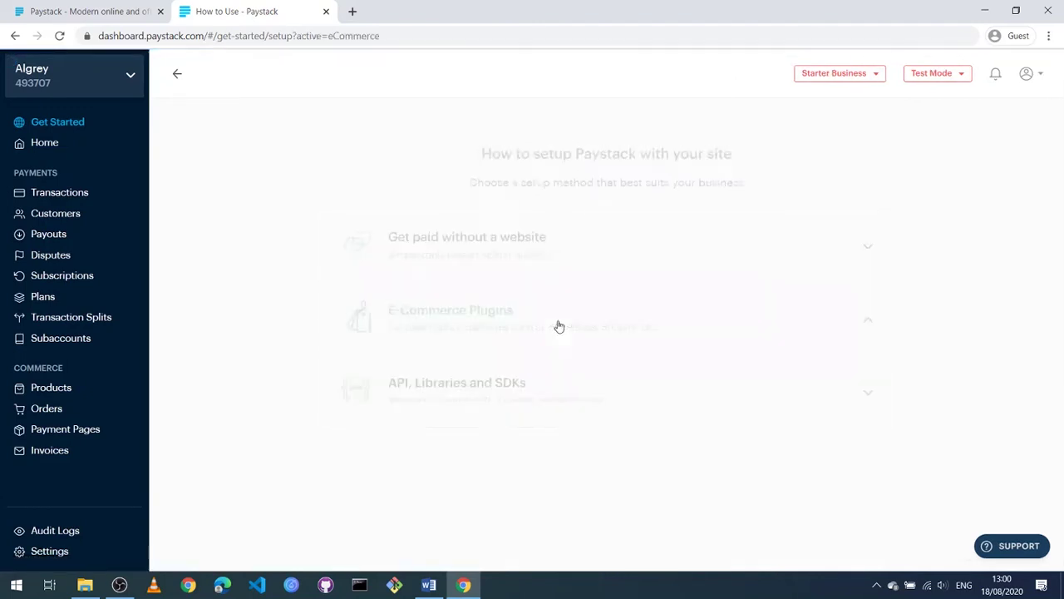
{"action": "scroll", "coordinate": [560, 325], "scroll_direction": "down", "scroll_amount": 1}
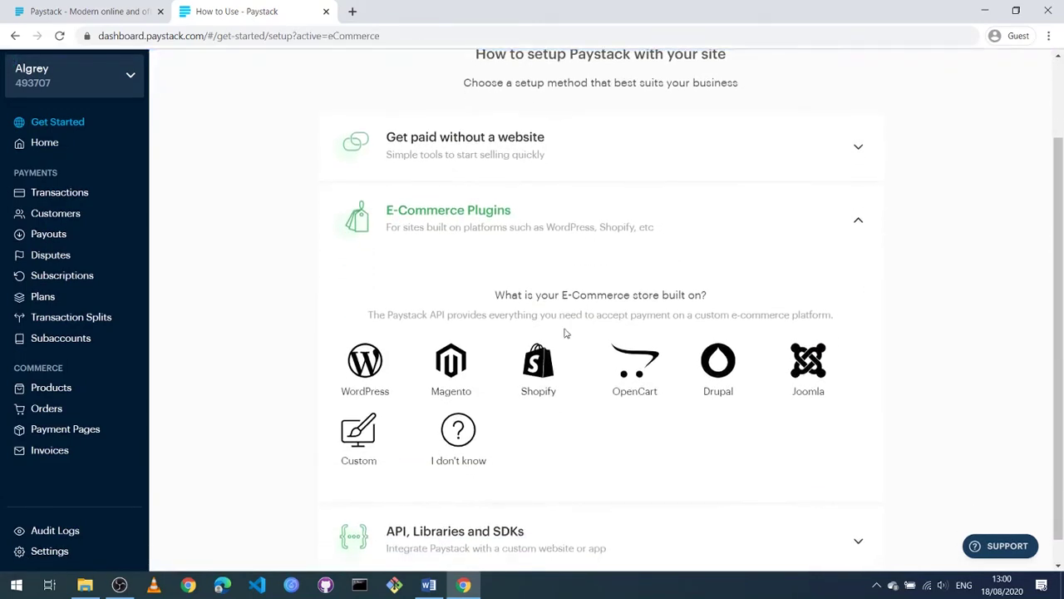
{"action": "left_click", "coordinate": [719, 232]}
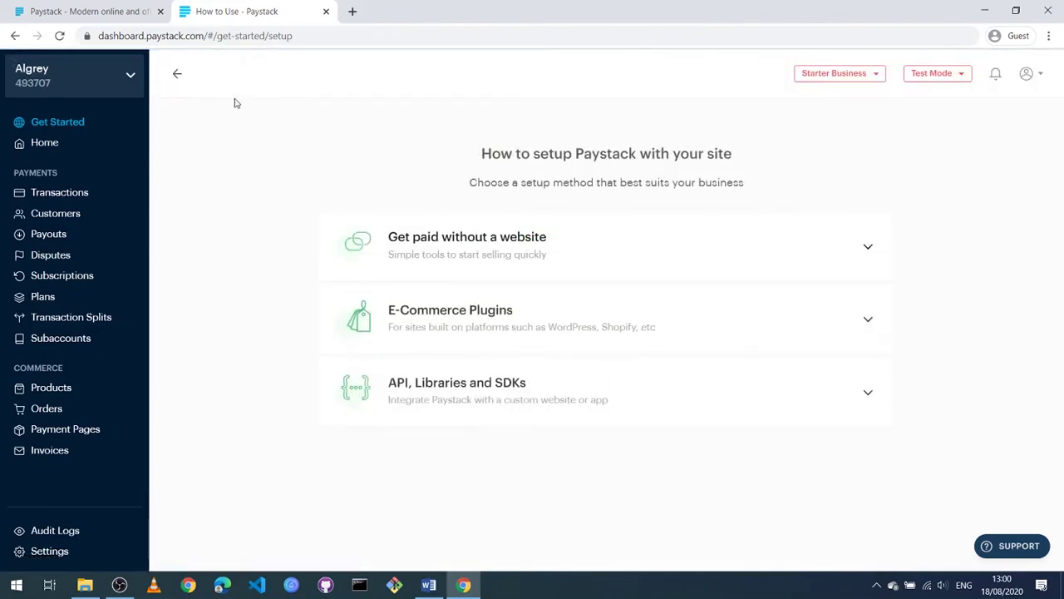
{"action": "left_click", "coordinate": [177, 73]}
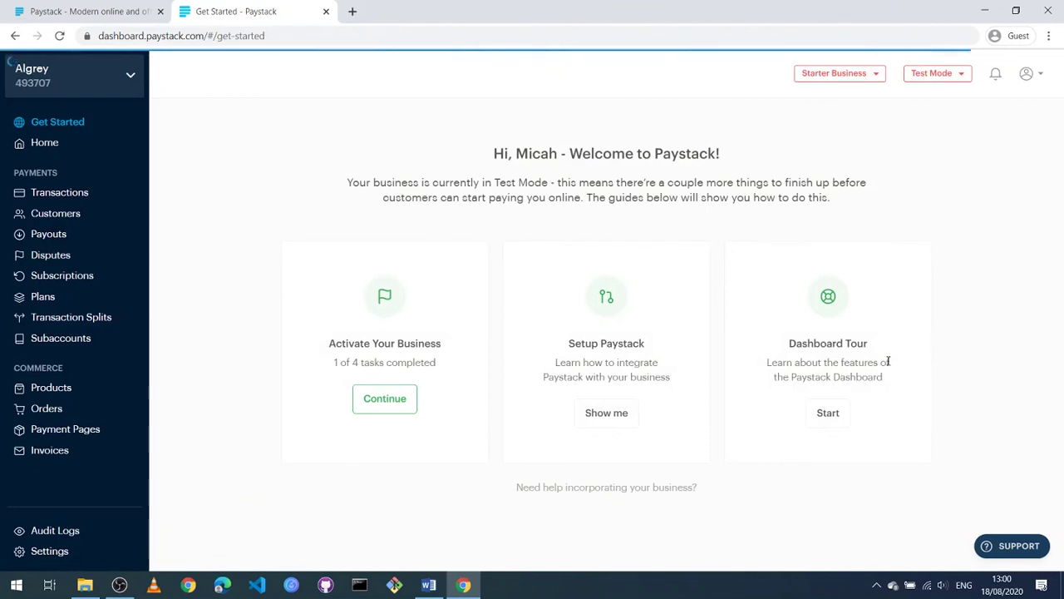
{"action": "left_click", "coordinate": [827, 412]}
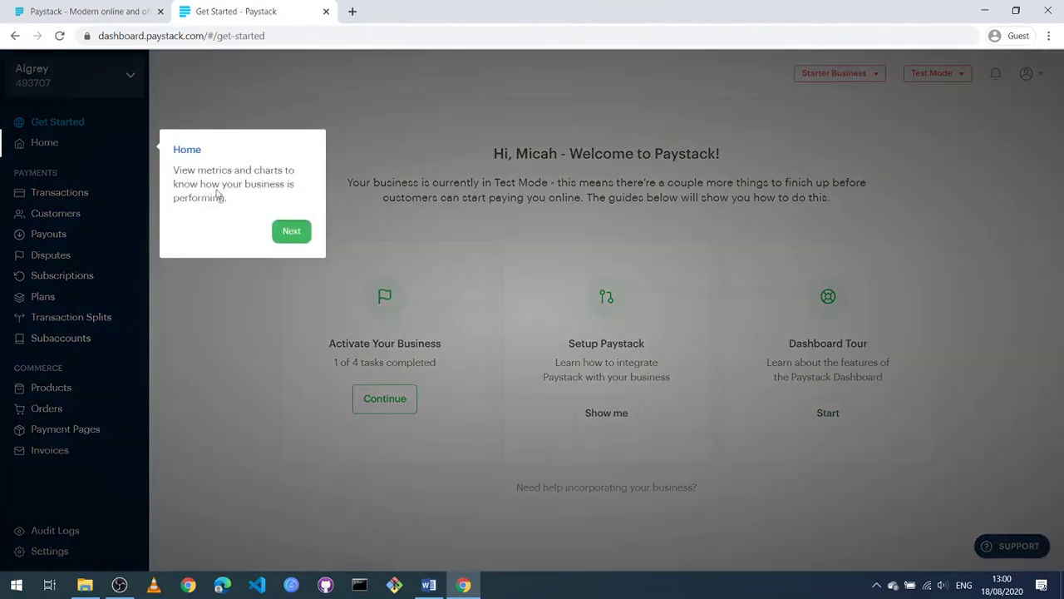
{"action": "left_click", "coordinate": [291, 232]}
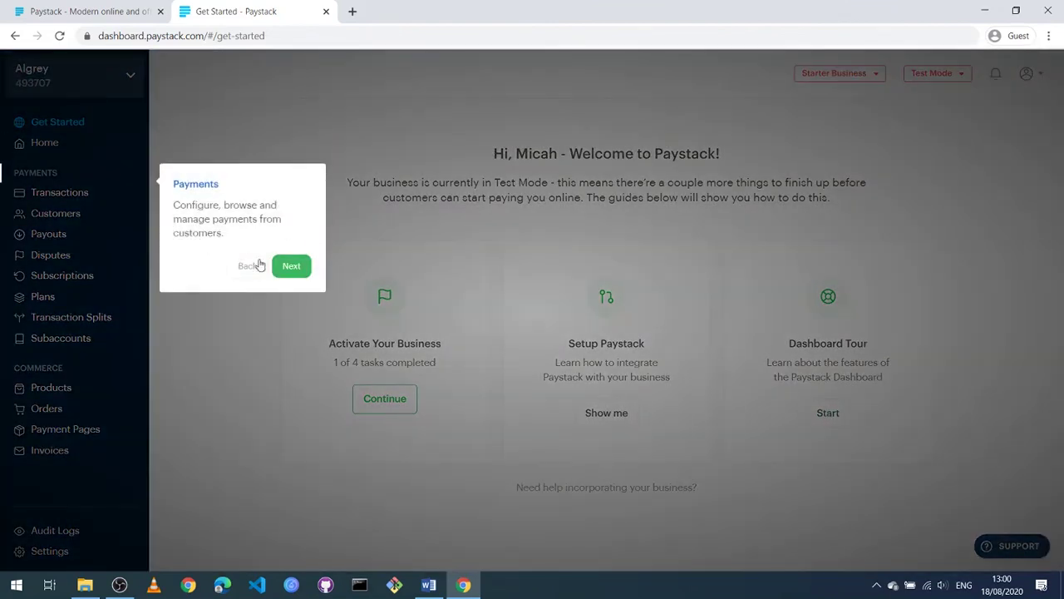
{"action": "left_click", "coordinate": [288, 266]}
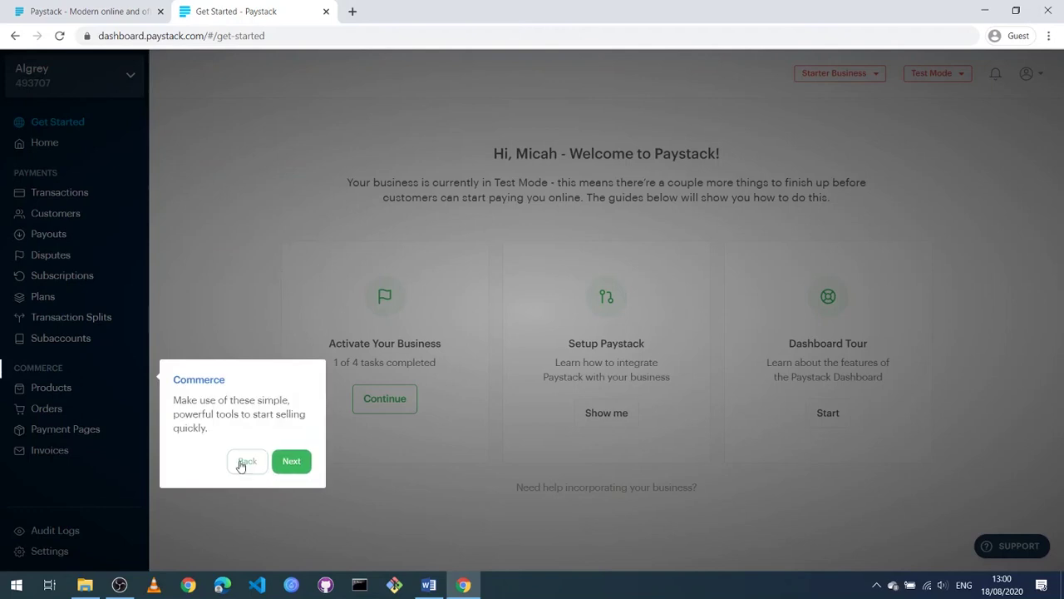
{"action": "left_click", "coordinate": [243, 462]}
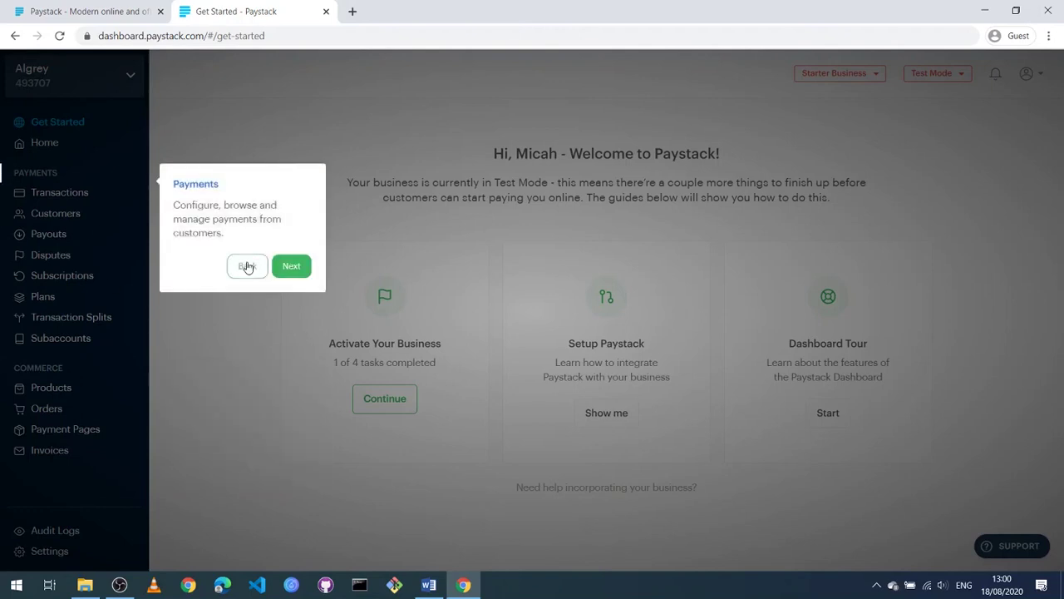
{"action": "left_click", "coordinate": [247, 266]}
{"action": "key", "text": "Escape"}
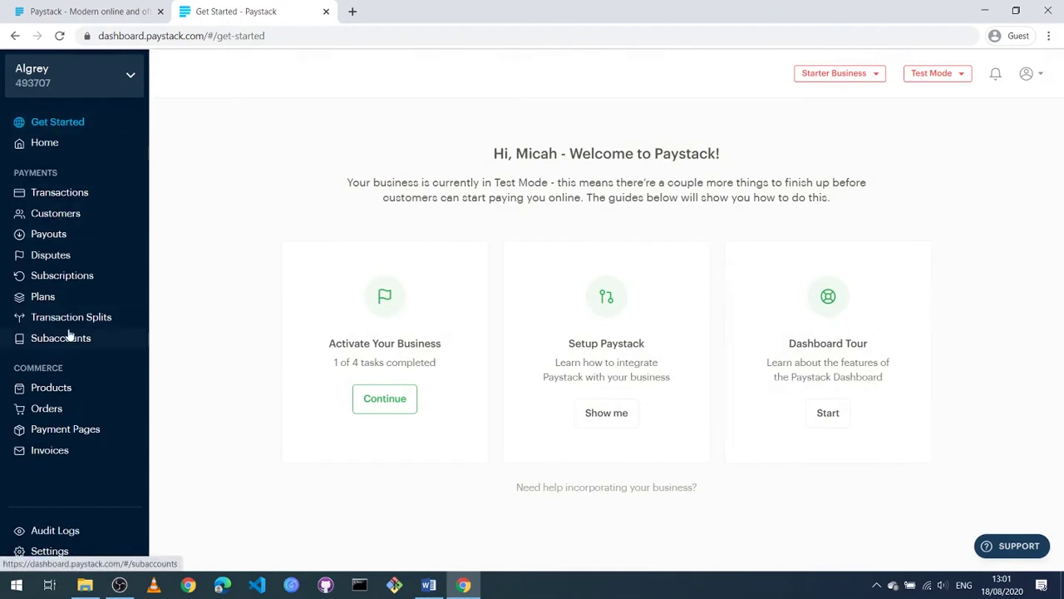
View the empty Transactions, Customers, Plans and Subscriptions pages from the sidebar
{"action": "left_click", "coordinate": [68, 193]}
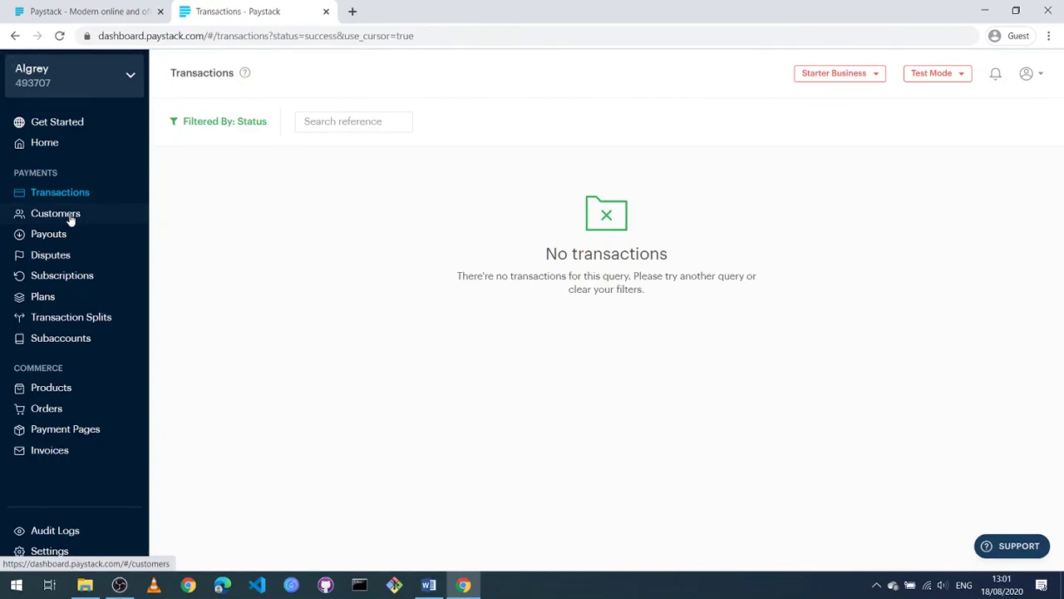
{"action": "left_click", "coordinate": [71, 219]}
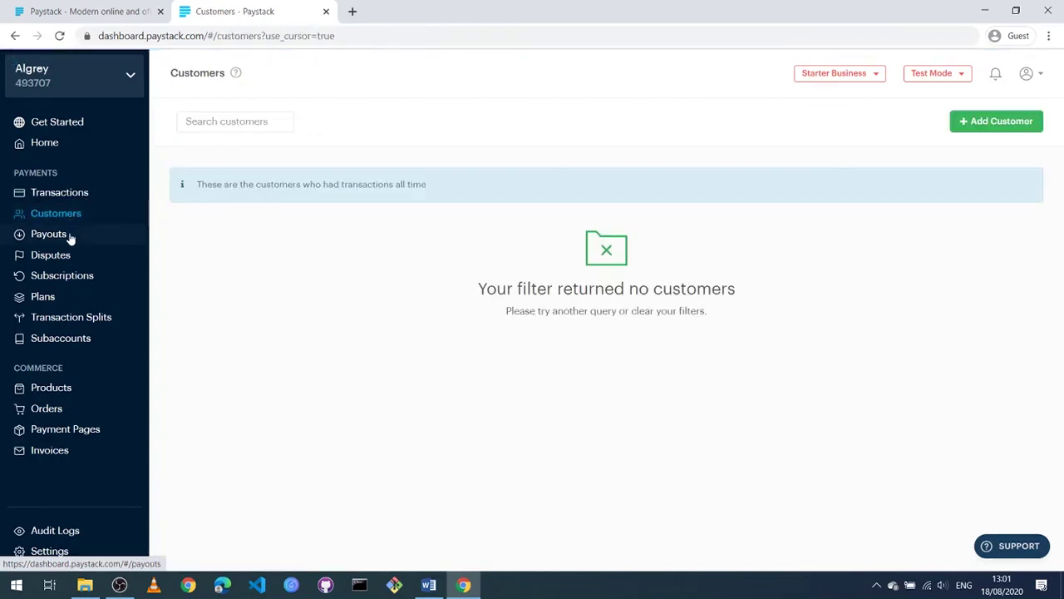
{"action": "left_click", "coordinate": [55, 301]}
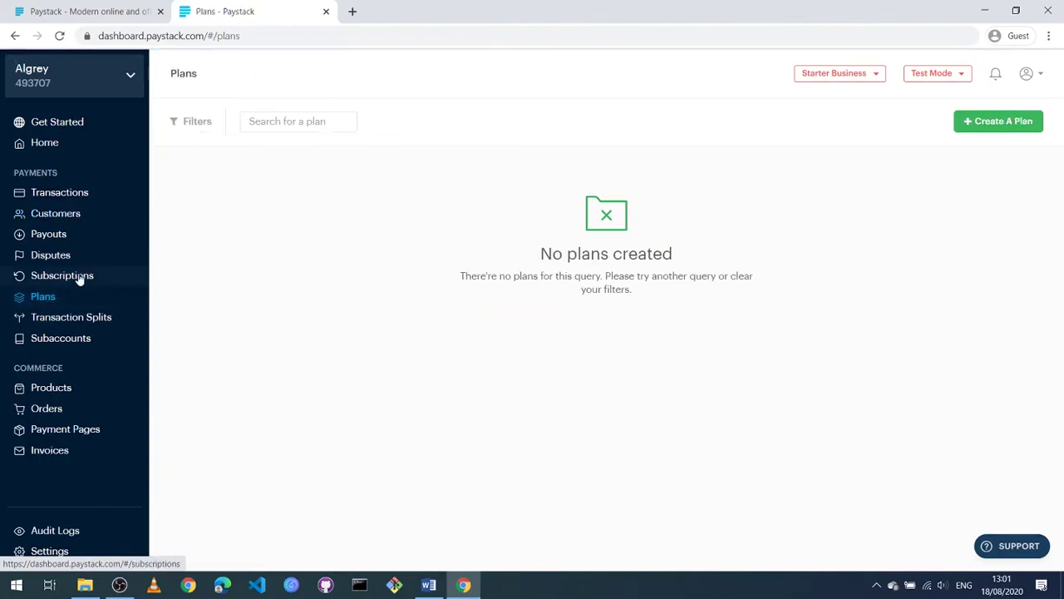
{"action": "left_click", "coordinate": [80, 279]}
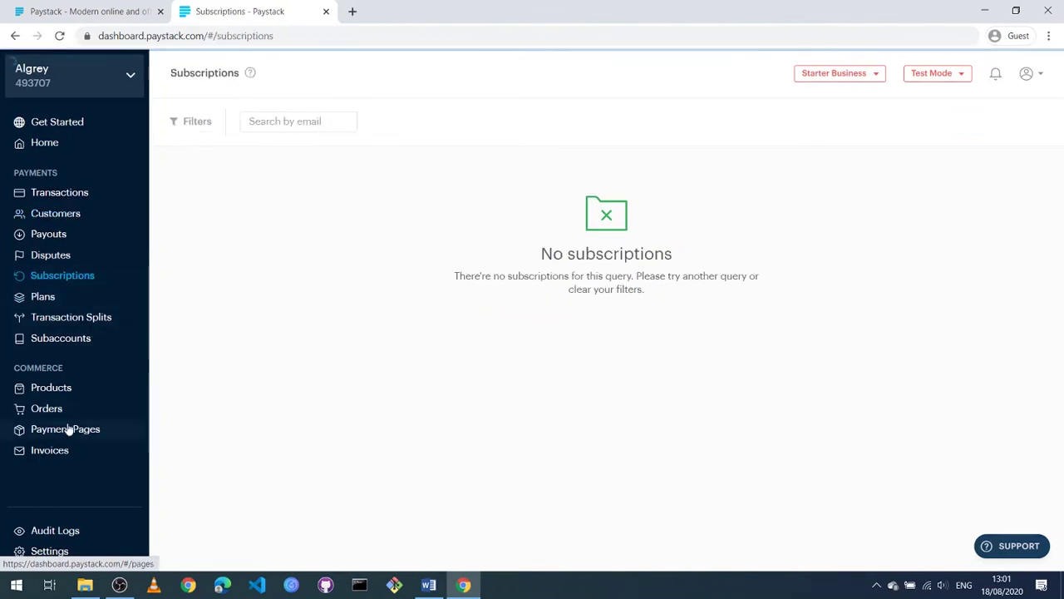